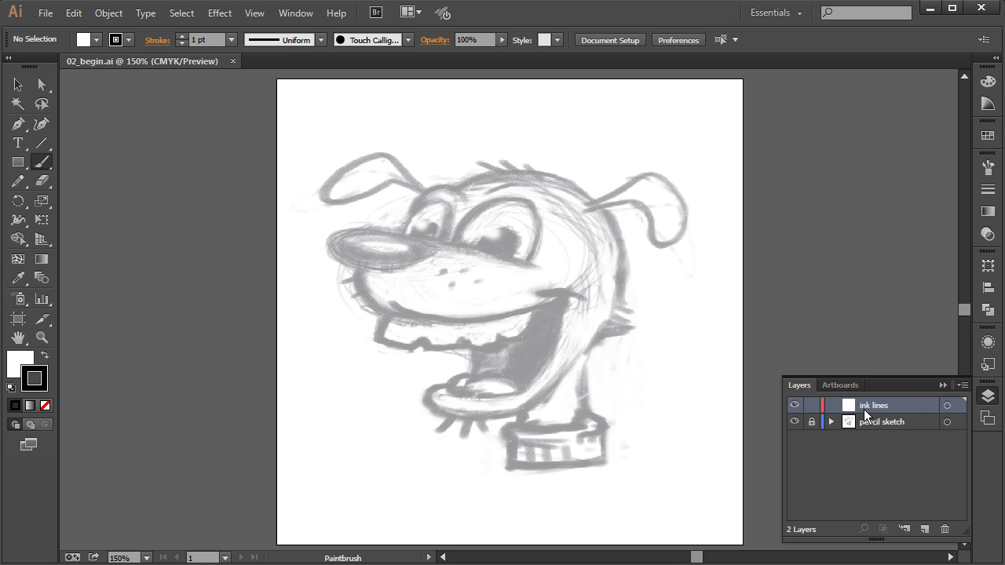
# Step: Make the ink lines layer active instead of the locked pencil sketch layer, and put the layer list away
pyautogui.click(883, 423)
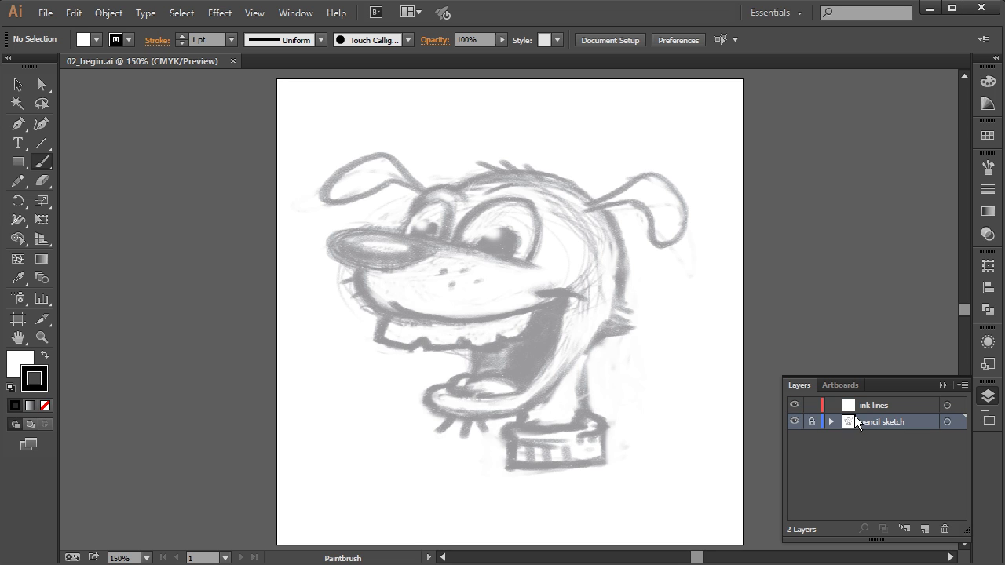
pyautogui.click(907, 409)
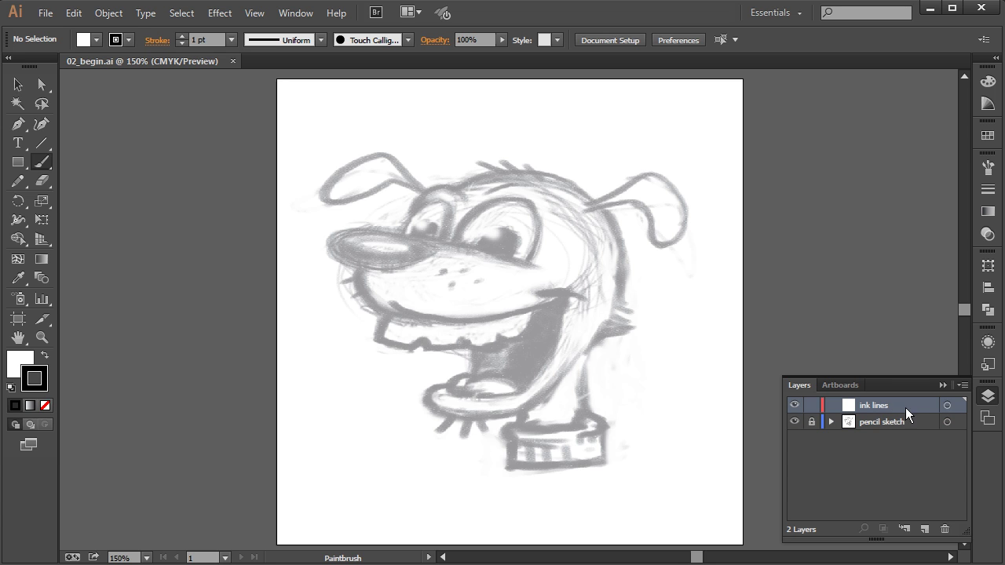
pyautogui.click(988, 397)
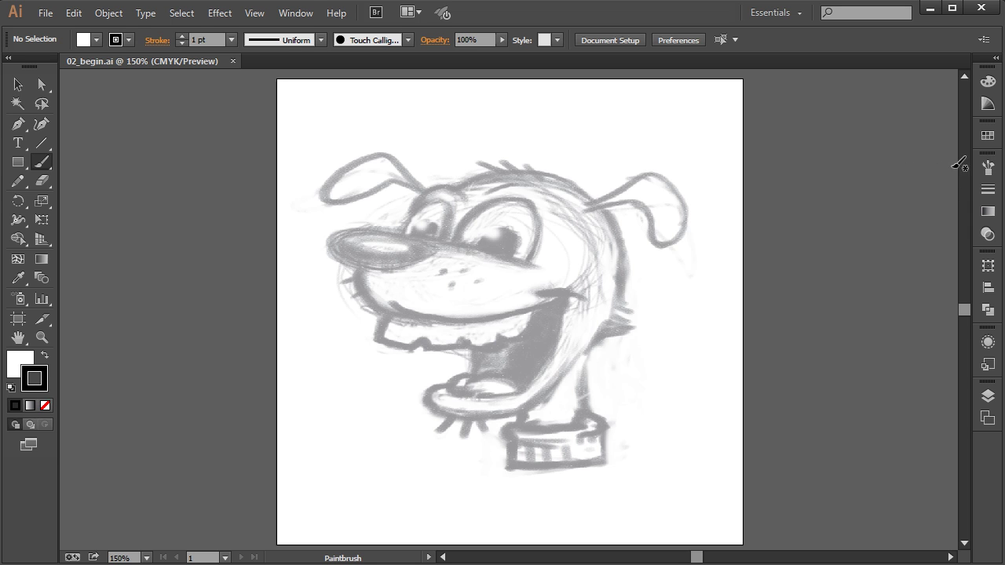
# Step: Open the Artistic_Calligraphic brush library from the document's brush collection
pyautogui.click(988, 167)
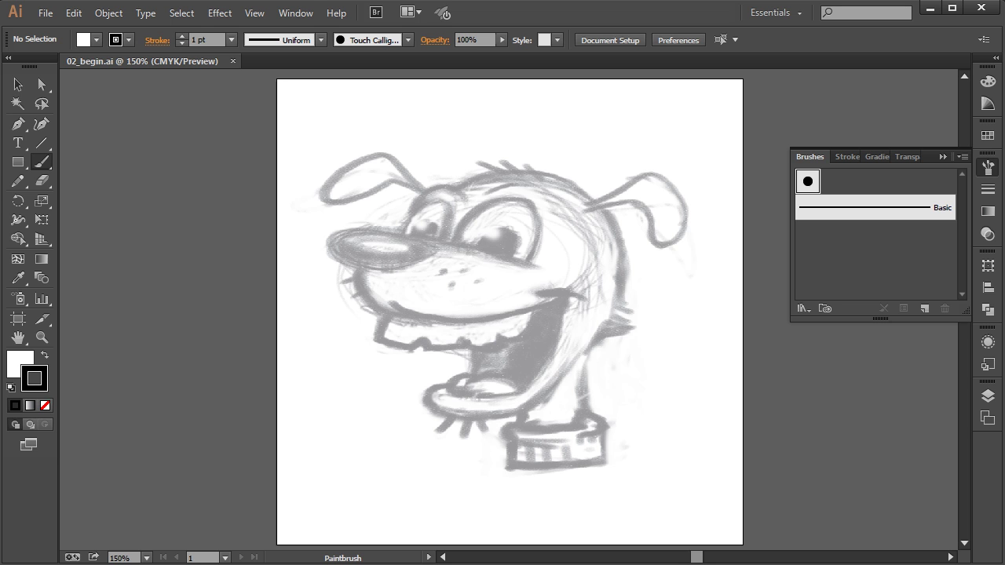
pyautogui.click(858, 212)
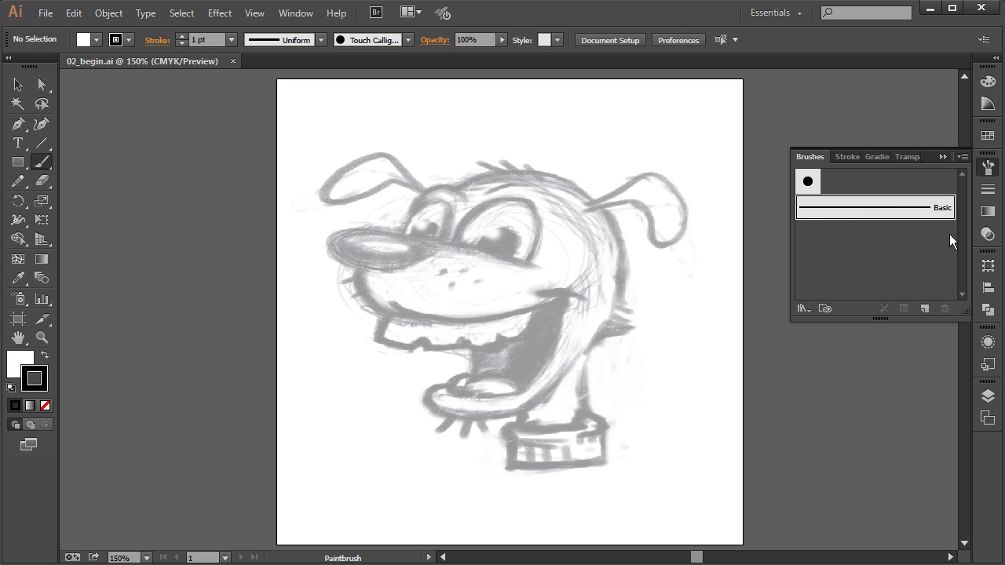
pyautogui.click(801, 308)
pyautogui.moveTo(849, 358)
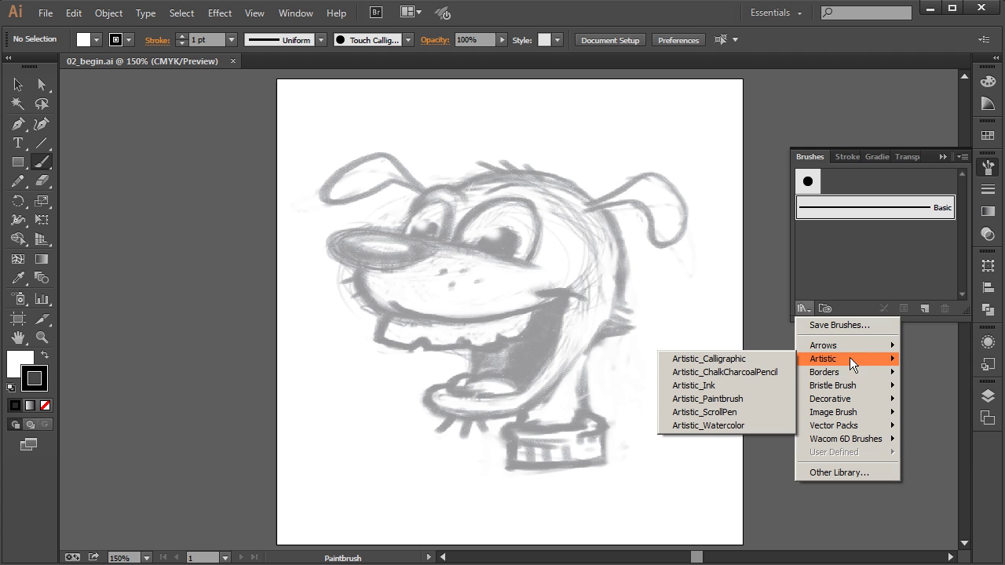
pyautogui.click(733, 366)
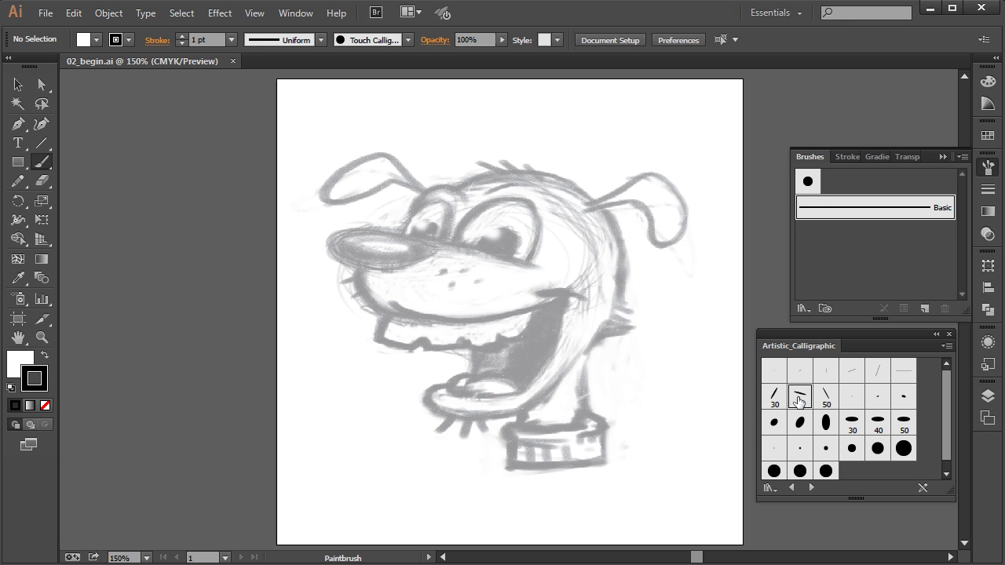
# Step: Add the 20 pt. Oval, 40 pt. Flat and 30 pt. Oval calligraphic brushes to the document, leaving 30 pt. Oval active
pyautogui.click(820, 423)
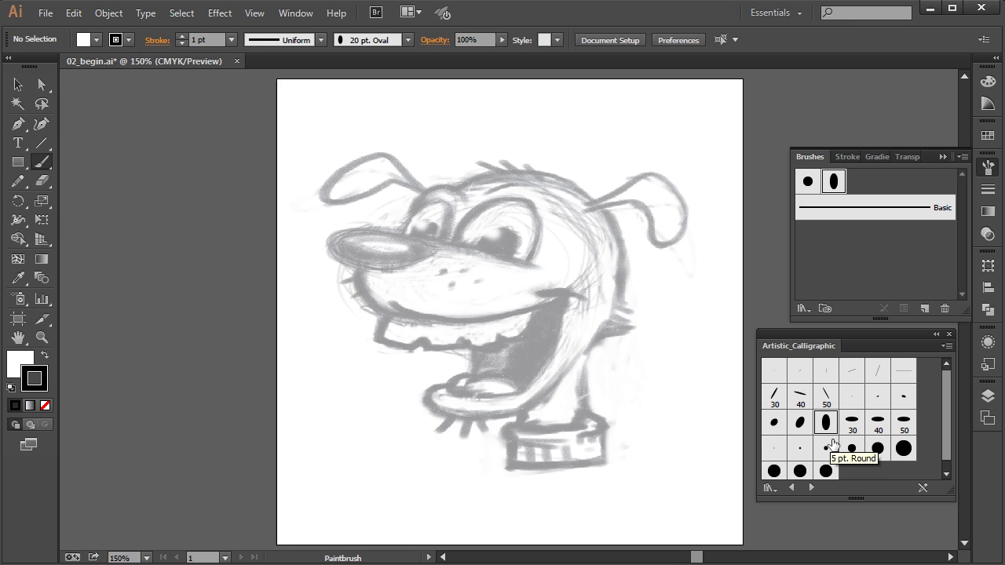
pyautogui.click(801, 398)
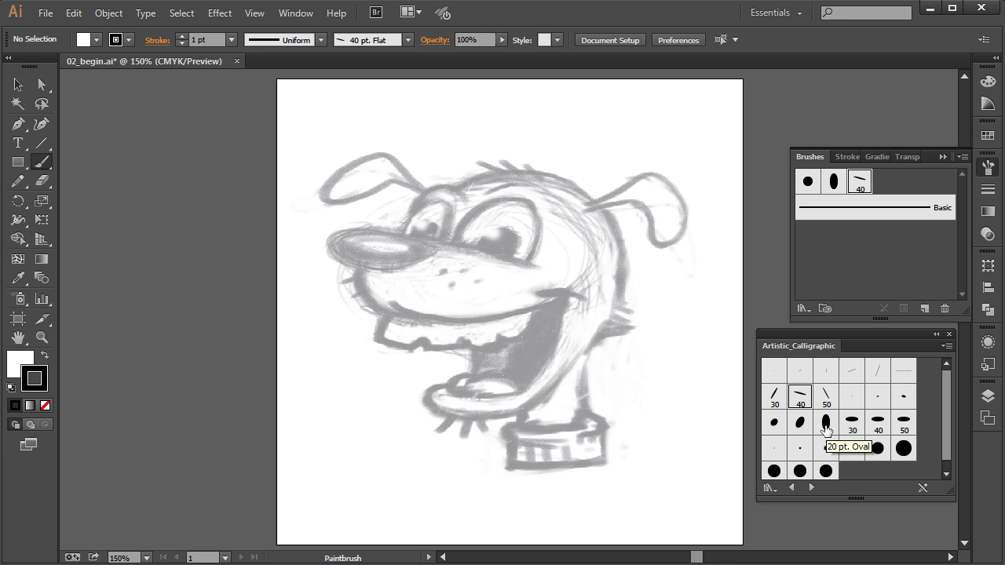
pyautogui.click(826, 424)
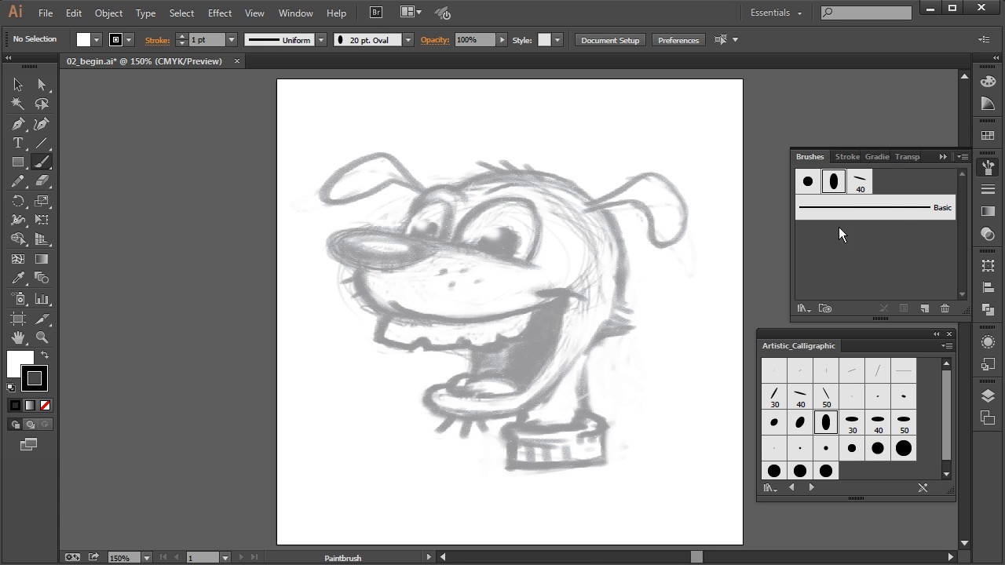
pyautogui.click(852, 424)
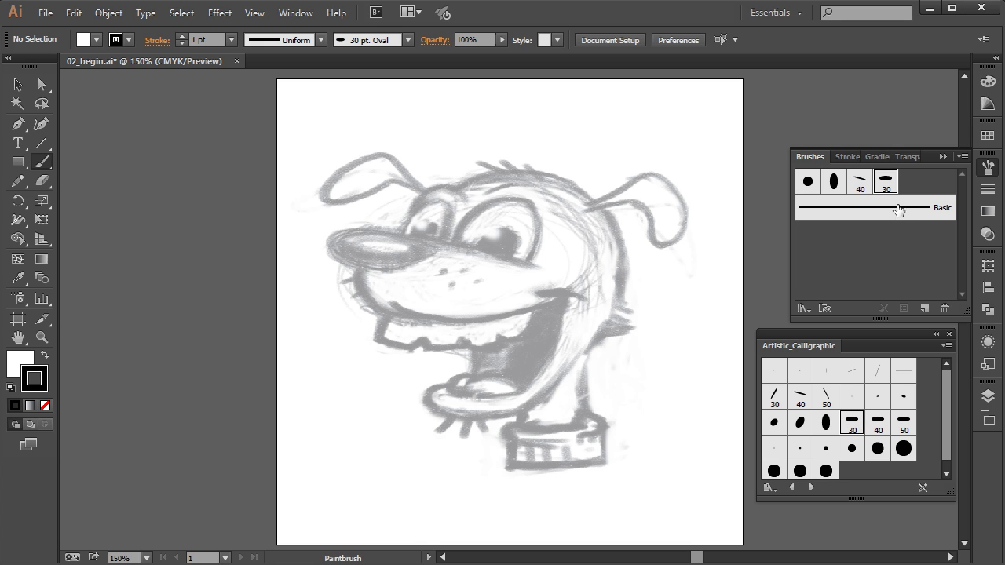
# Step: Set the 30 pt. Oval brush to a 54° angle, 23% roundness and 26 pt size
pyautogui.doubleClick(885, 182)
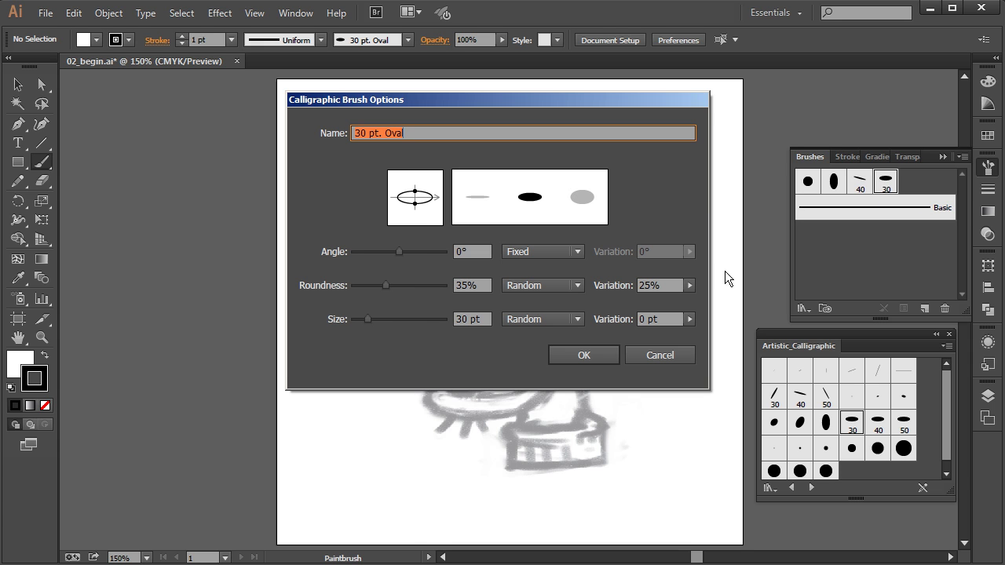
pyautogui.moveTo(437, 197)
pyautogui.mouseDown()
pyautogui.moveTo(428, 176)
pyautogui.moveTo(434, 181)
pyautogui.mouseUp()
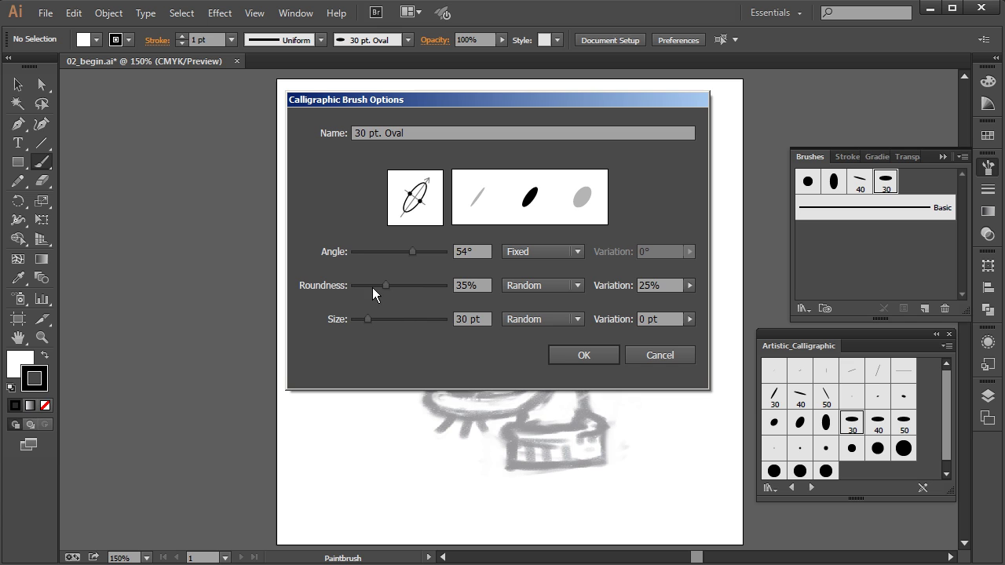
pyautogui.moveTo(381, 285)
pyautogui.mouseDown()
pyautogui.moveTo(365, 285)
pyautogui.moveTo(375, 285)
pyautogui.mouseUp()
pyautogui.moveTo(367, 319)
pyautogui.mouseDown()
pyautogui.moveTo(348, 317)
pyautogui.moveTo(358, 322)
pyautogui.mouseUp()
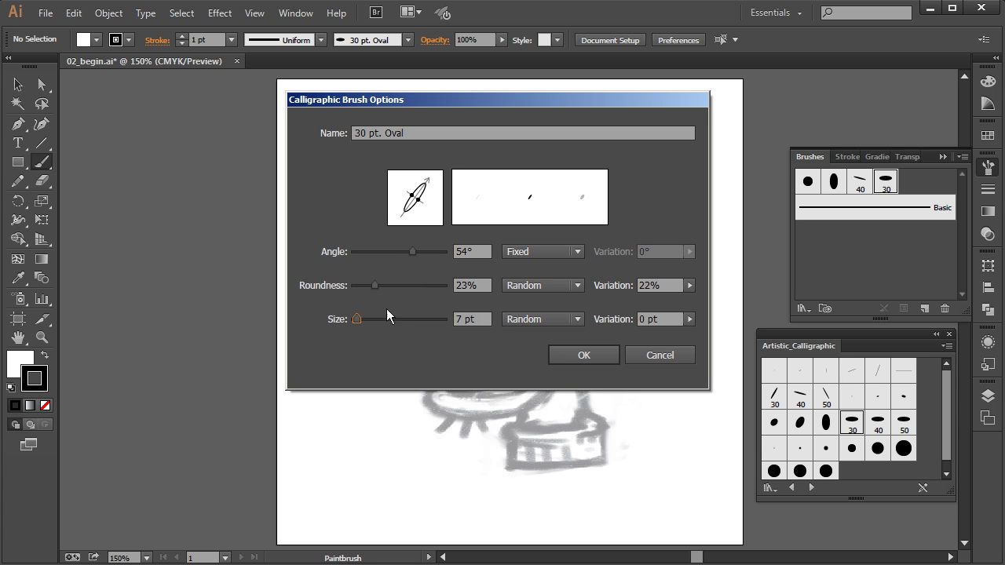
pyautogui.moveTo(355, 319); pyautogui.dragTo(366, 318)
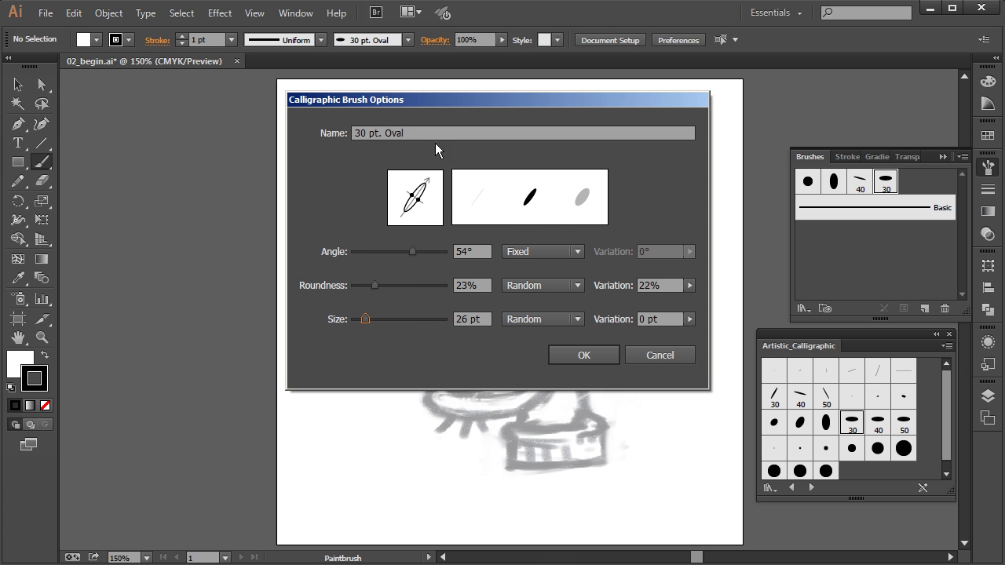
pyautogui.click(584, 355)
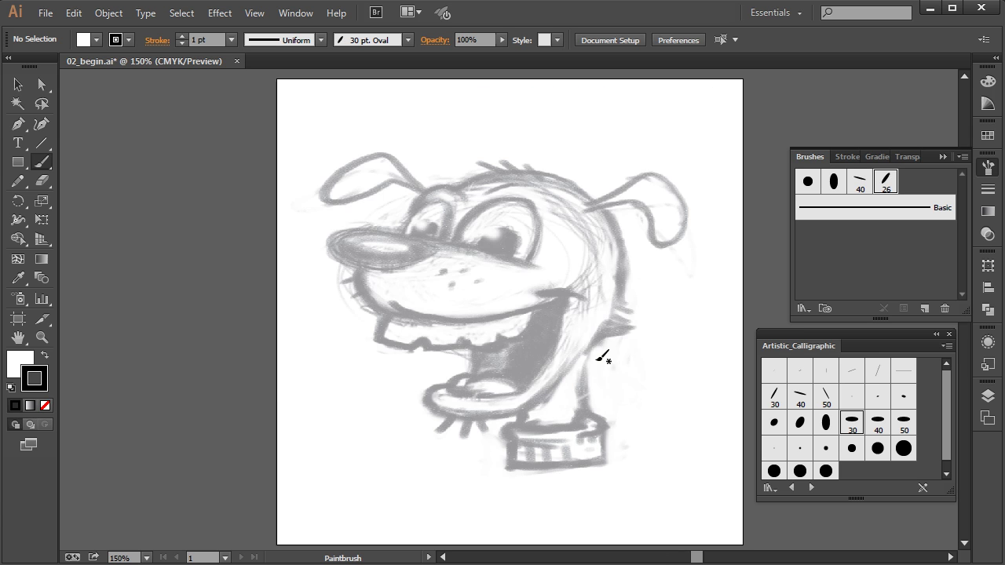
# Step: Paint a test stroke along the top of the dog's head and set its brush size to 10 pt, applying the change to existing strokes
pyautogui.moveTo(434, 193)
pyautogui.mouseDown()
pyautogui.moveTo(541, 172)
pyautogui.moveTo(603, 210)
pyautogui.mouseUp()
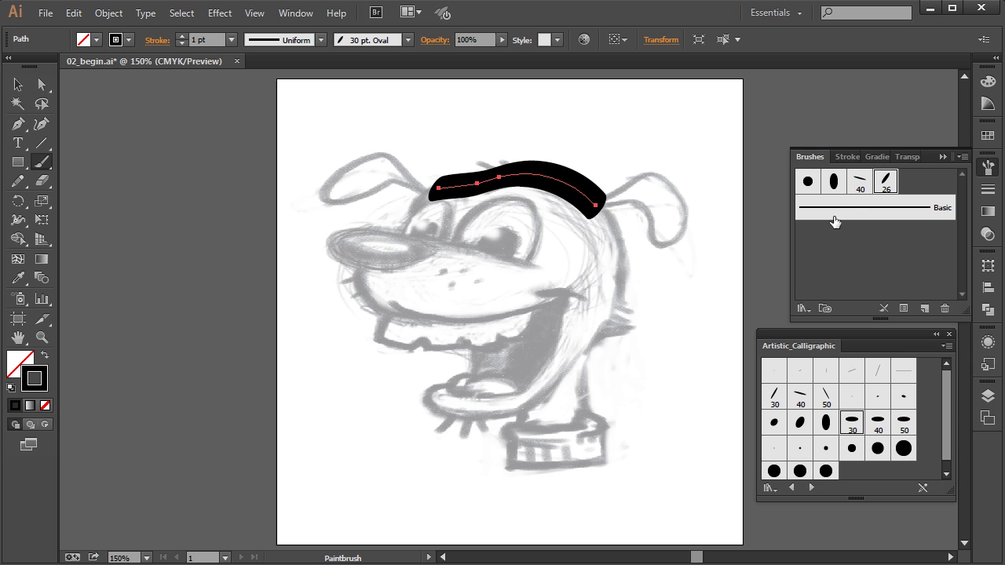
pyautogui.doubleClick(884, 183)
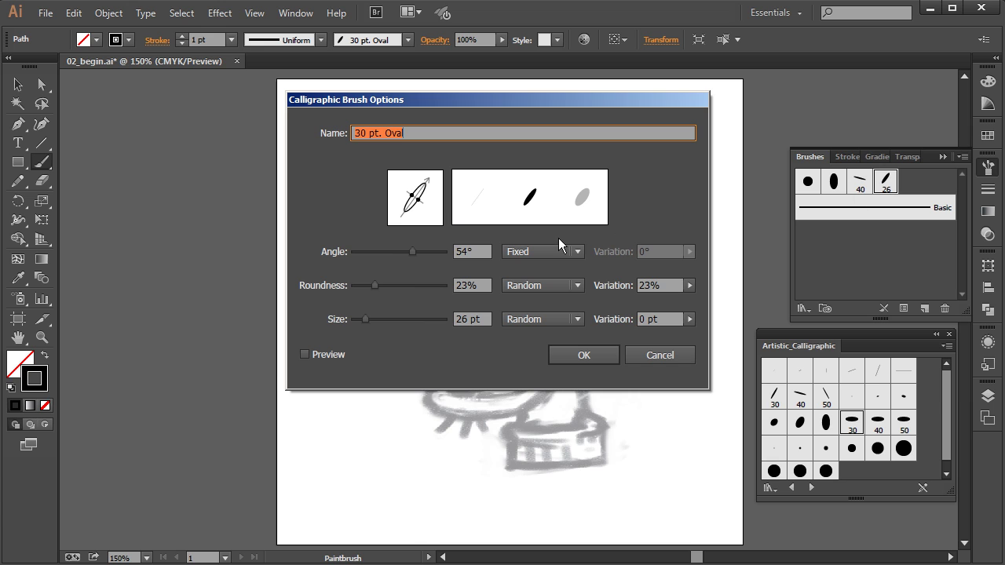
pyautogui.moveTo(365, 318); pyautogui.dragTo(355, 319)
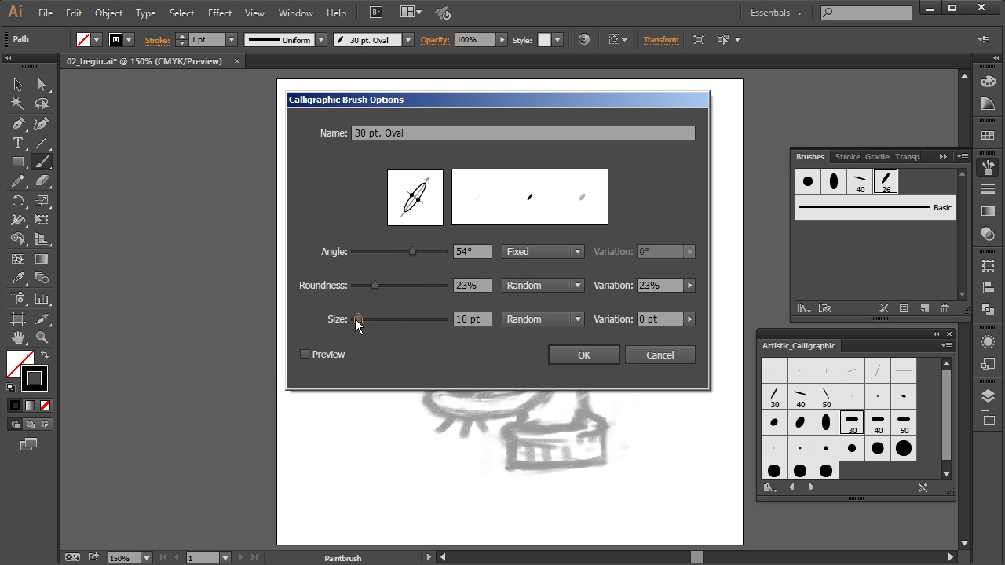
pyautogui.click(587, 352)
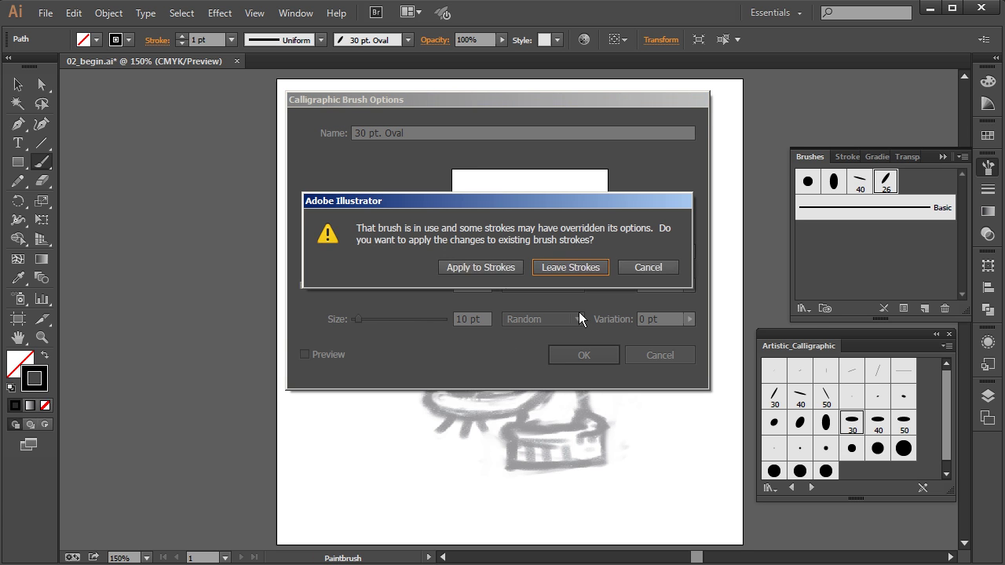
pyautogui.click(476, 267)
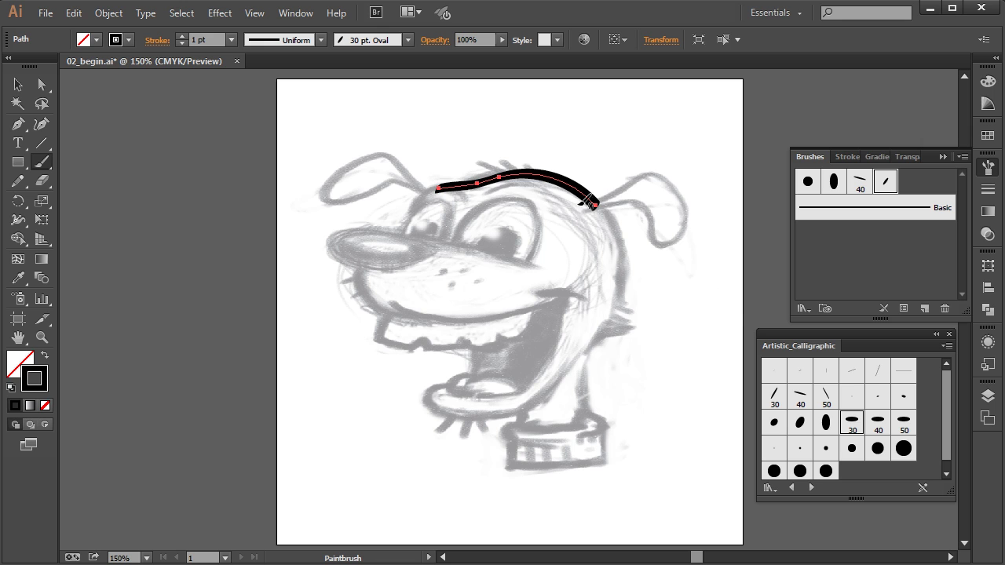
# Step: Delete the test stroke on the head and ink the outline of the dog's left ear in one looping brush stroke
pyautogui.press('Delete')
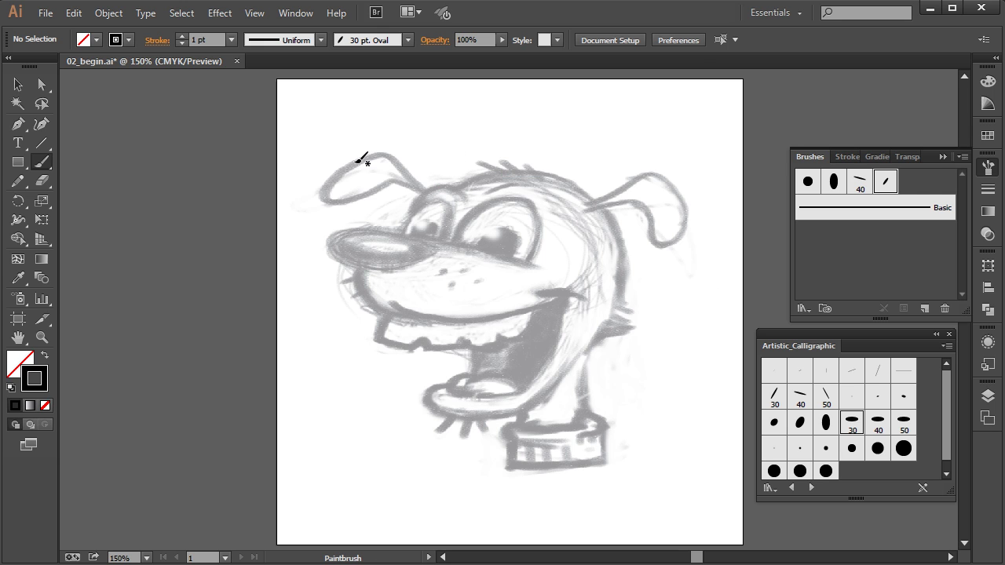
pyautogui.moveTo(422, 192)
pyautogui.mouseDown()
pyautogui.moveTo(389, 159)
pyautogui.moveTo(363, 158)
pyautogui.moveTo(333, 171)
pyautogui.moveTo(327, 190)
pyautogui.moveTo(352, 199)
pyautogui.moveTo(408, 184)
pyautogui.mouseUp()
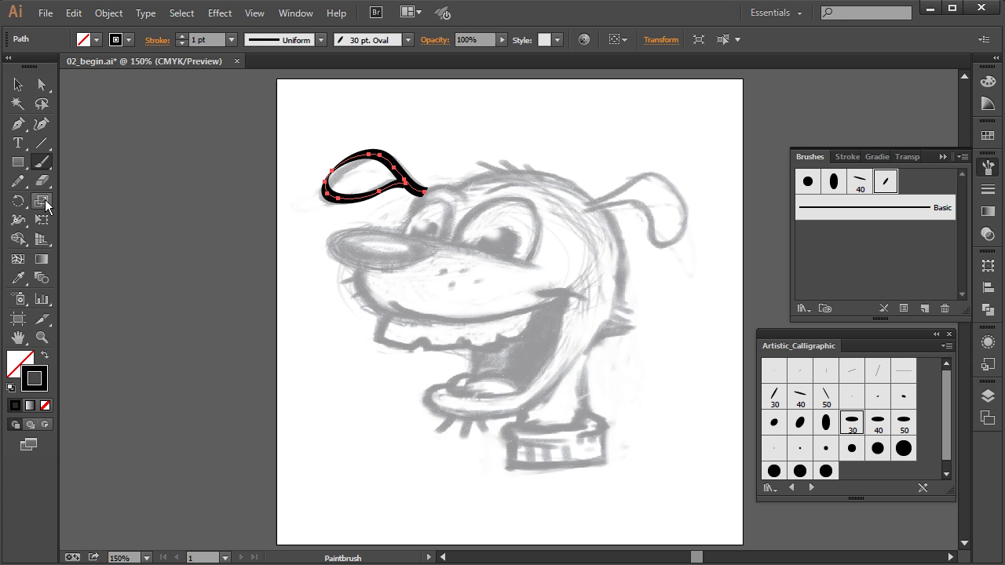
# Step: Accept the Paintbrush tool options with Keep Selected and Edit Selected Paths enabled
pyautogui.doubleClick(41, 167)
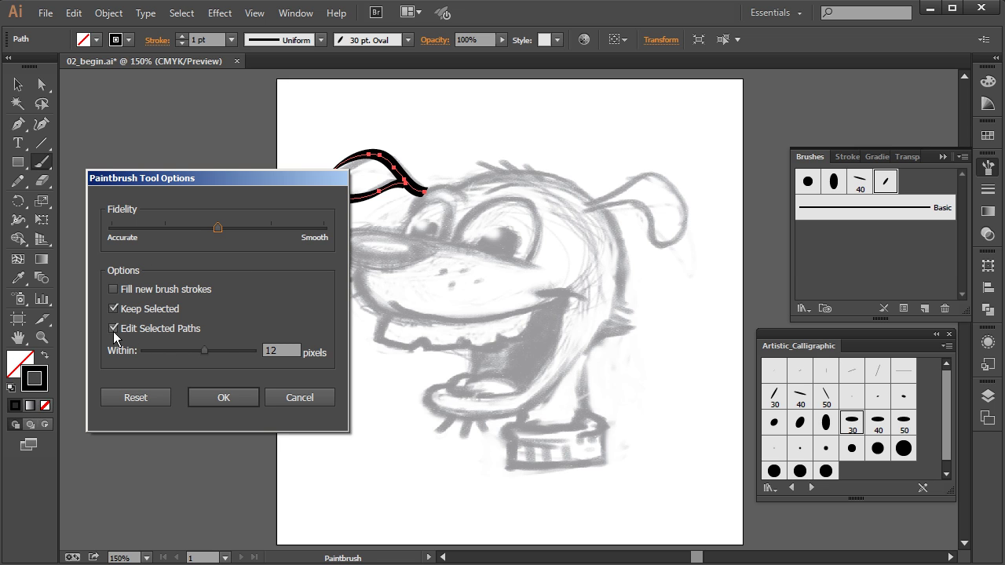
pyautogui.click(130, 399)
pyautogui.click(116, 309)
pyautogui.click(236, 397)
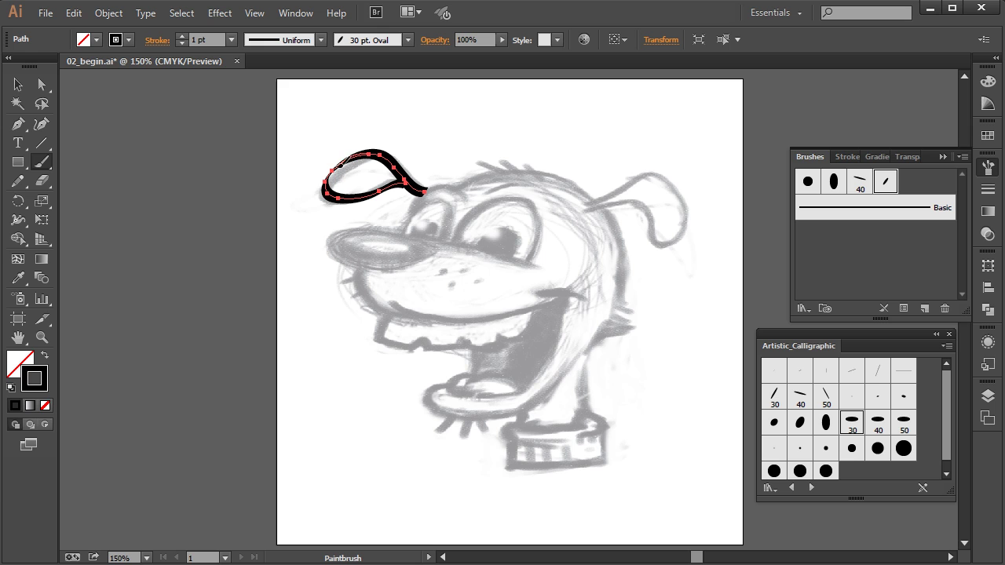
# Step: Reshape the left ear's selected outline by painting over it, and extend its end slightly toward the head
pyautogui.hotkey('ctrl', 'z')
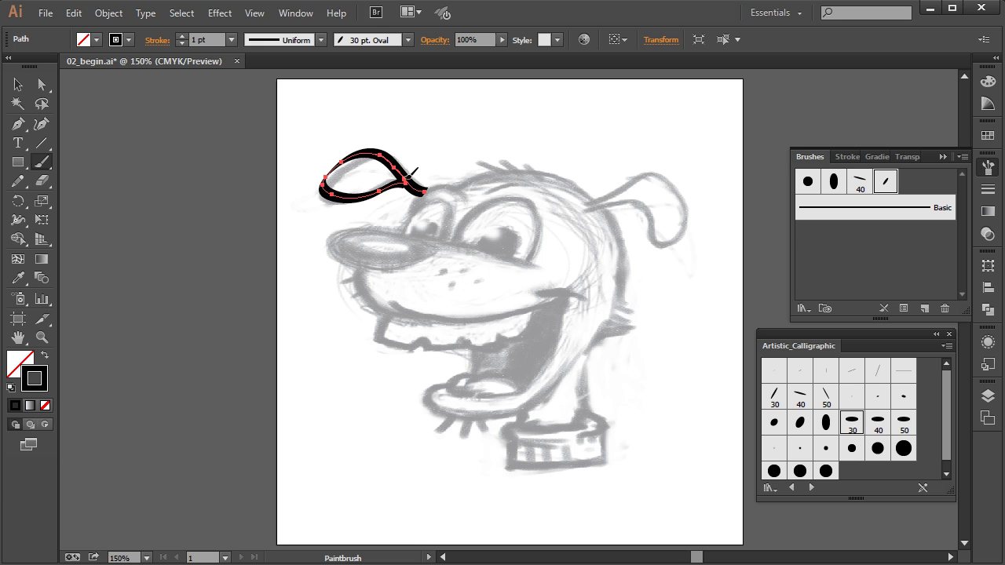
pyautogui.moveTo(435, 186); pyautogui.dragTo(437, 183)
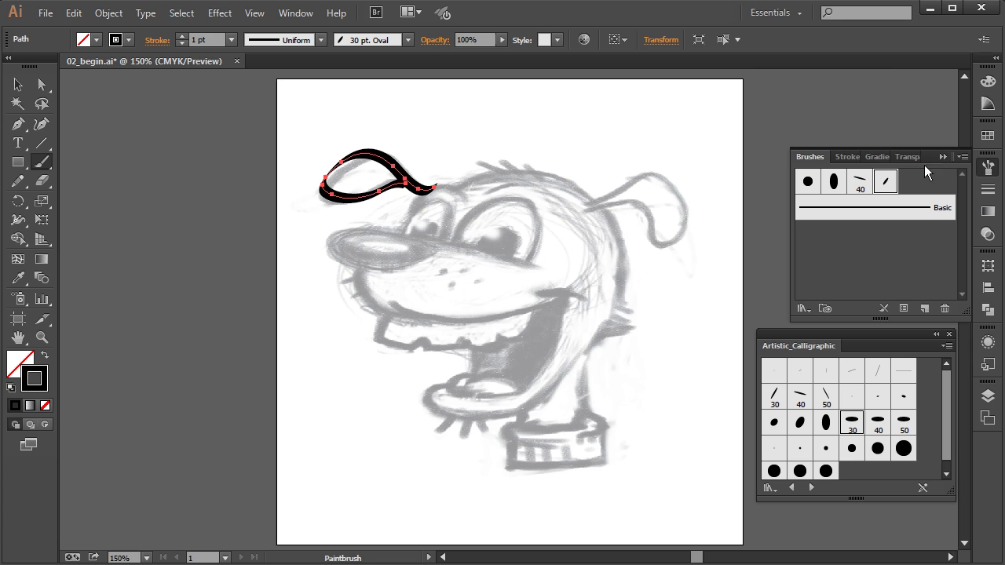
# Step: Increase the roundness of the 30 pt. Oval brush and apply the change to the existing ear stroke
pyautogui.doubleClick(886, 182)
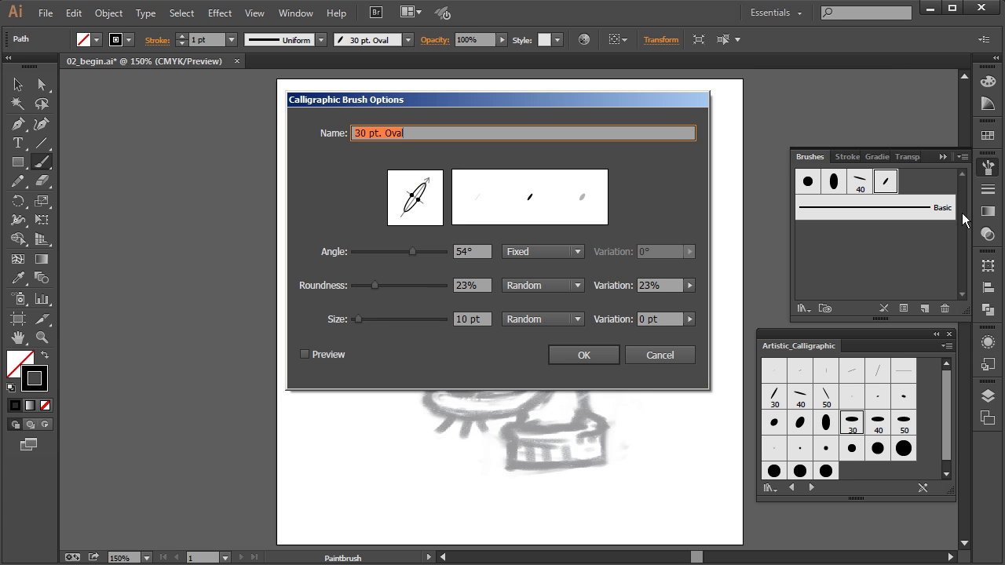
pyautogui.click(374, 285)
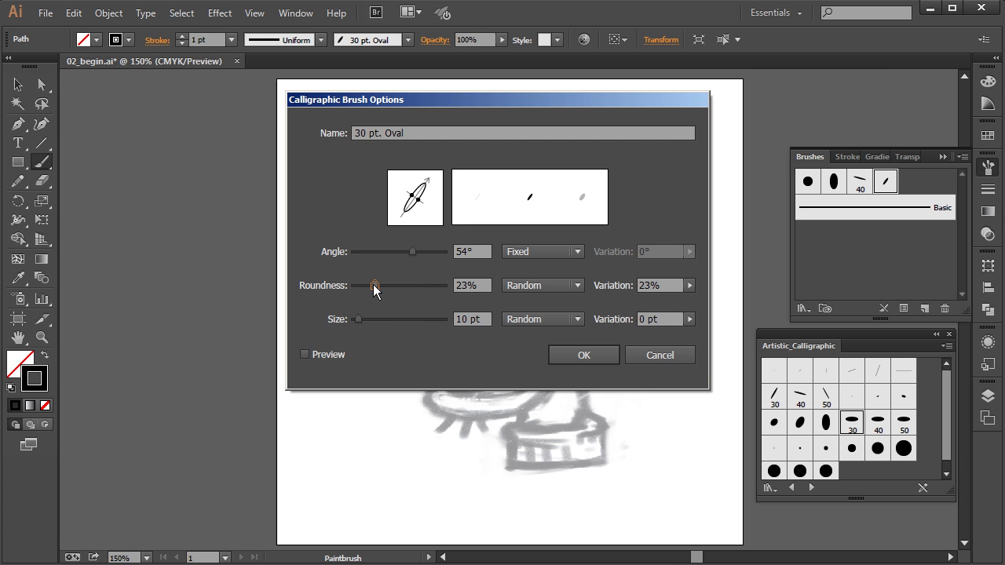
pyautogui.moveTo(374, 289); pyautogui.dragTo(385, 287)
pyautogui.click(587, 355)
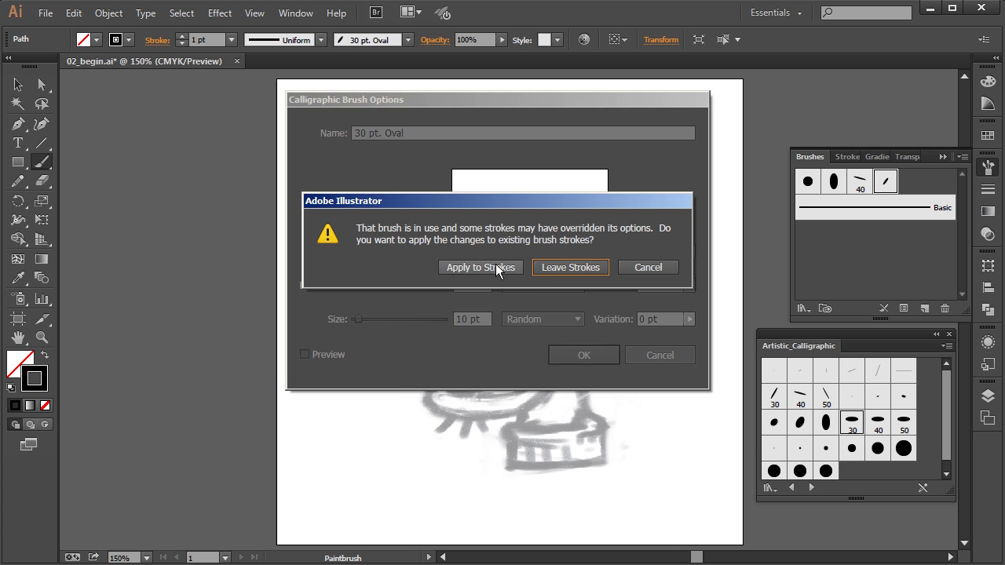
pyautogui.click(495, 267)
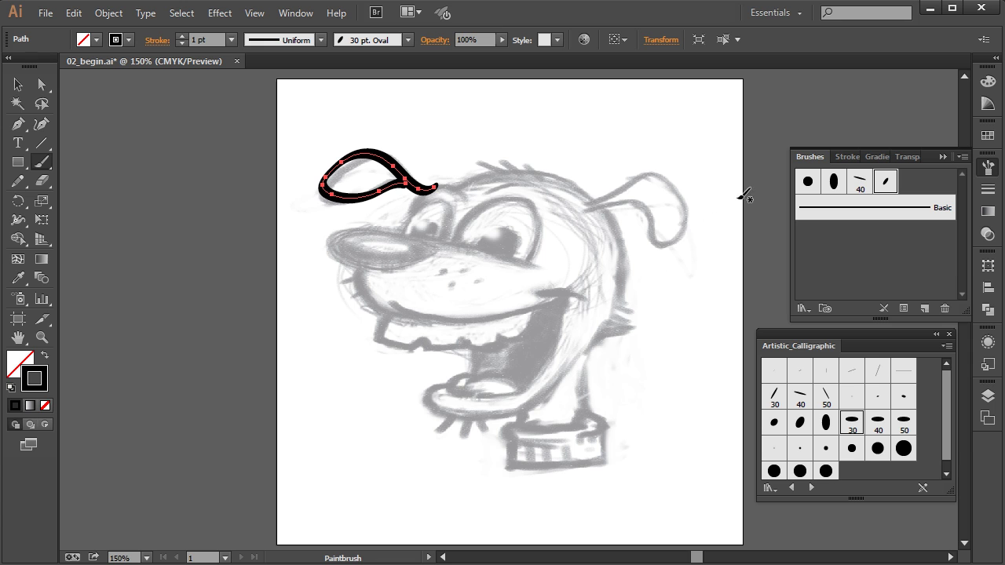
# Step: Open the Artistic_Ink brush library and look through its brushes
pyautogui.click(801, 306)
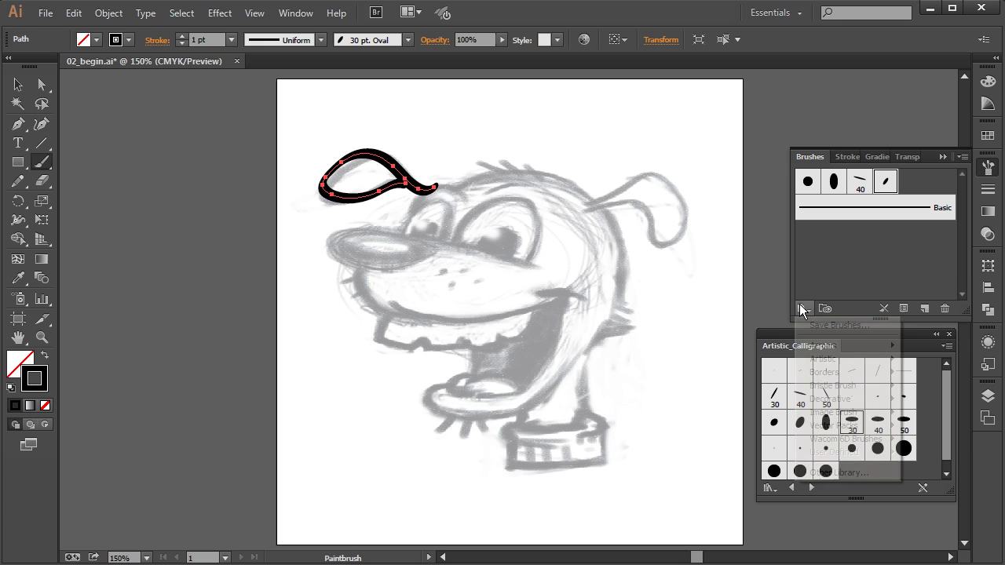
pyautogui.moveTo(813, 366)
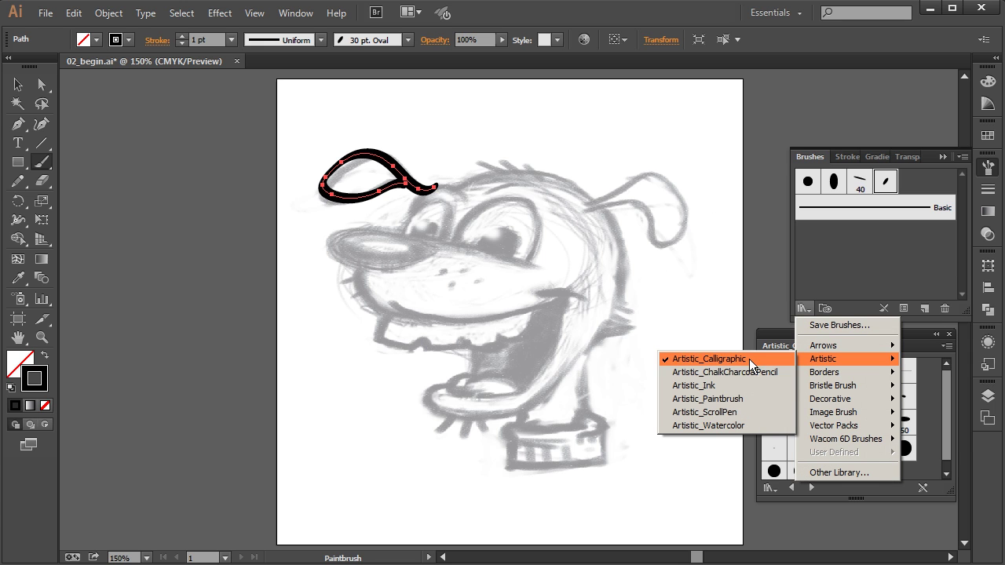
pyautogui.click(716, 386)
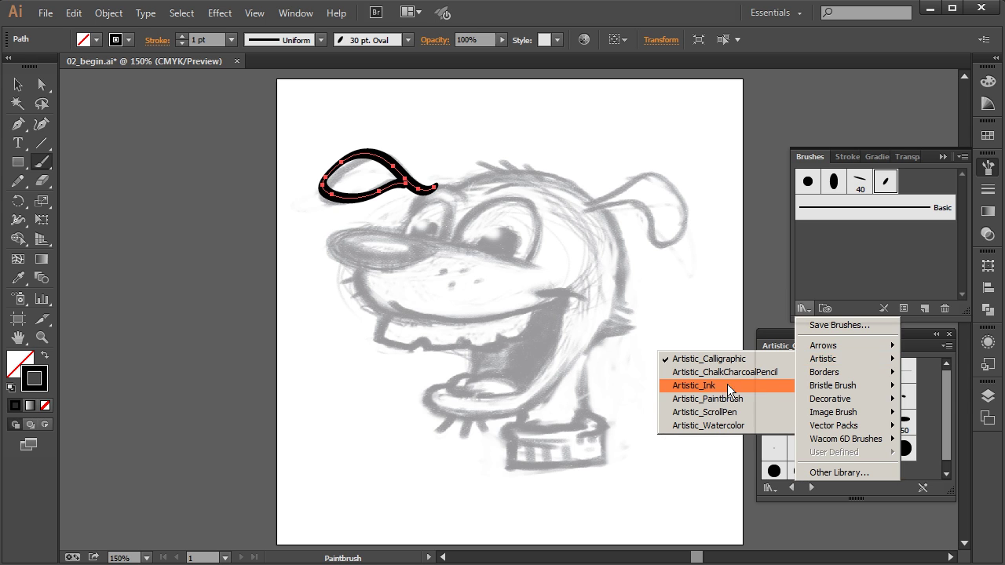
pyautogui.moveTo(950, 387); pyautogui.dragTo(961, 458)
pyautogui.moveTo(950, 413); pyautogui.dragTo(946, 385)
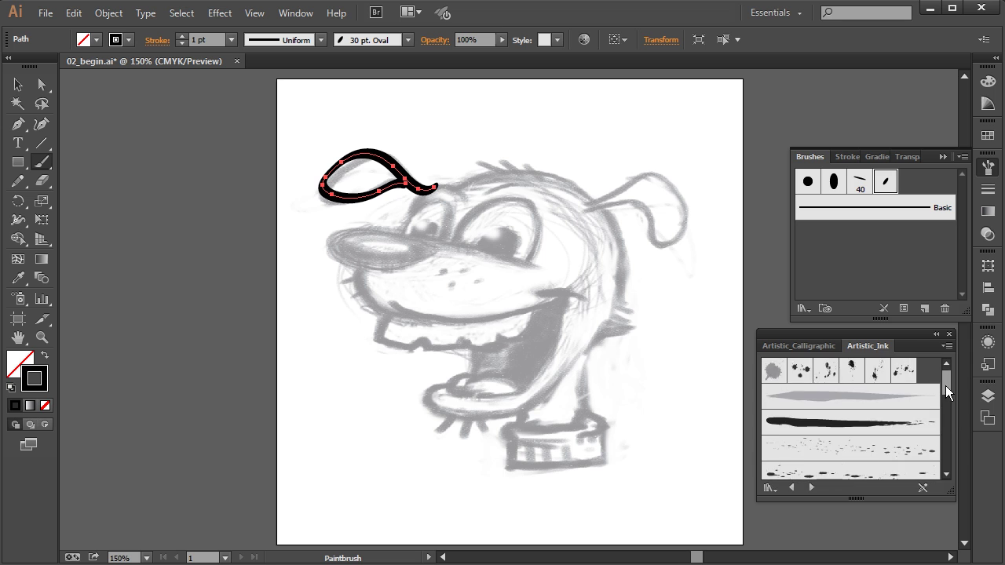
# Step: Try out several Artistic_Ink brushes on the selected ear stroke, including the washes, splatters, dry strokes and marker brushes
pyautogui.click(807, 411)
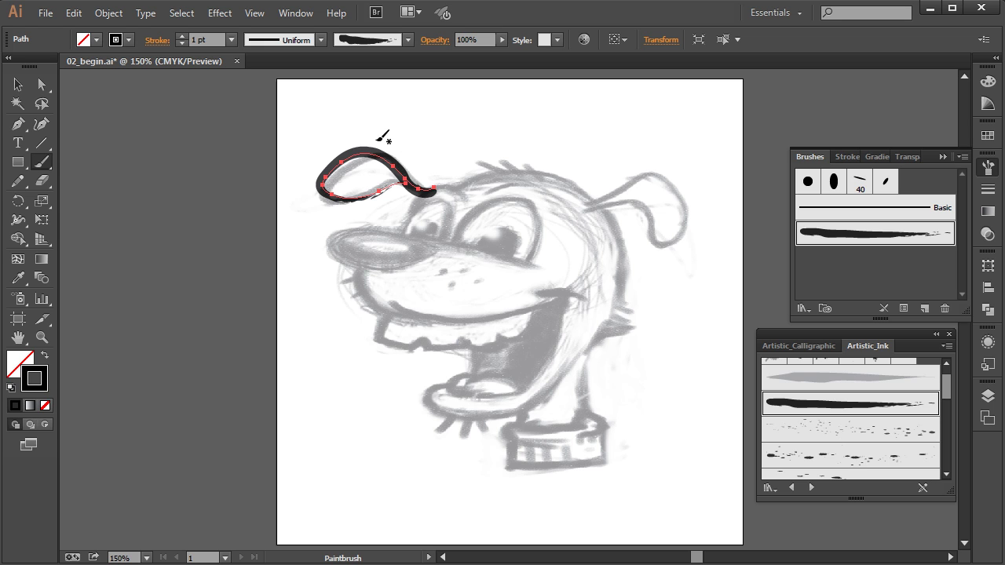
pyautogui.click(864, 380)
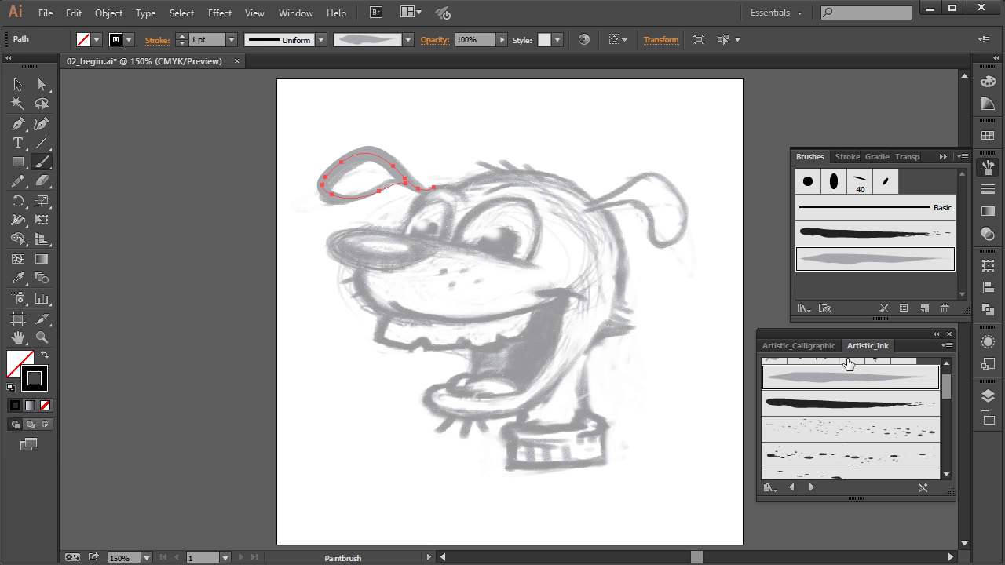
pyautogui.click(846, 429)
pyautogui.click(856, 454)
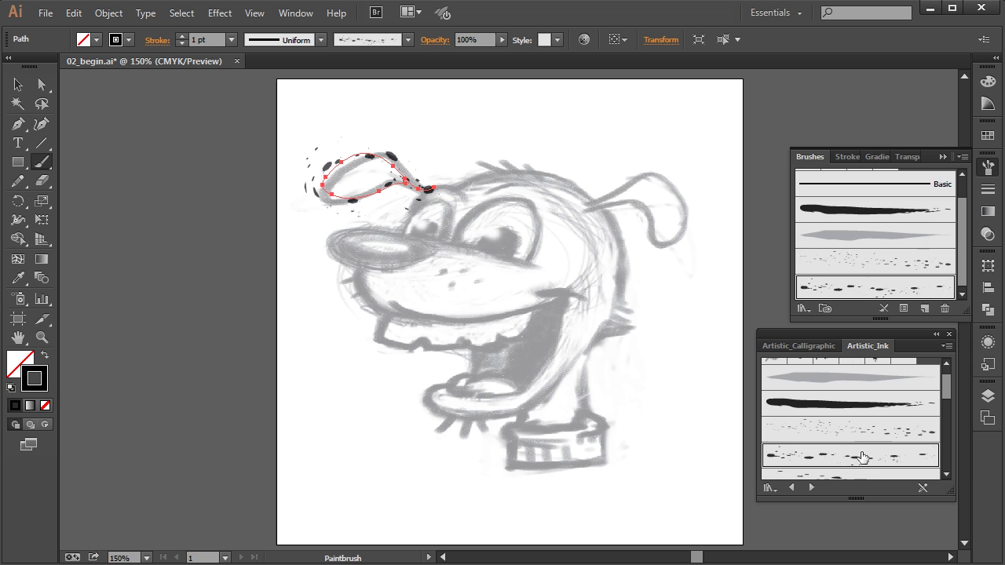
pyautogui.moveTo(946, 388); pyautogui.dragTo(934, 424)
pyautogui.click(859, 430)
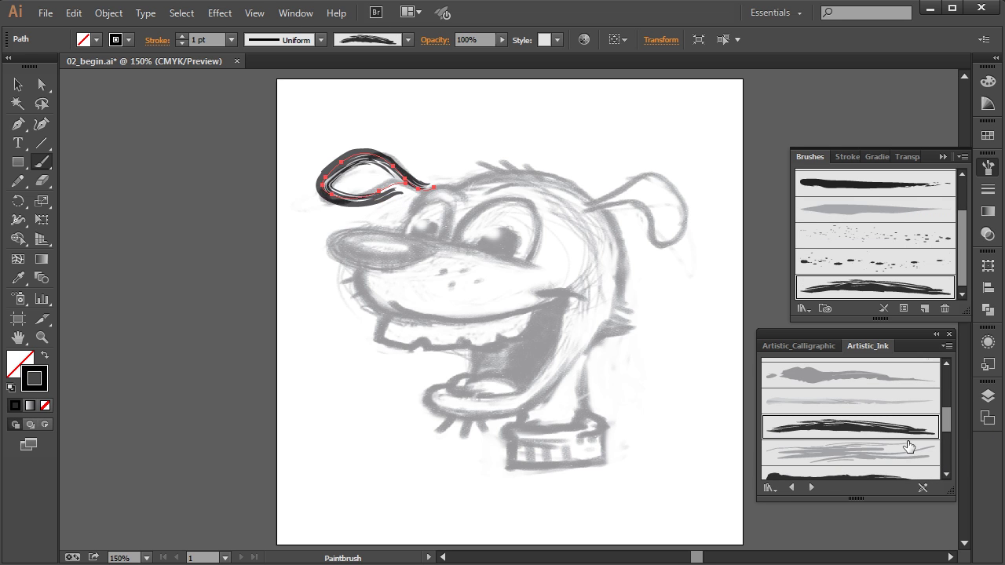
pyautogui.click(858, 456)
pyautogui.moveTo(945, 420); pyautogui.dragTo(945, 440)
pyautogui.click(855, 401)
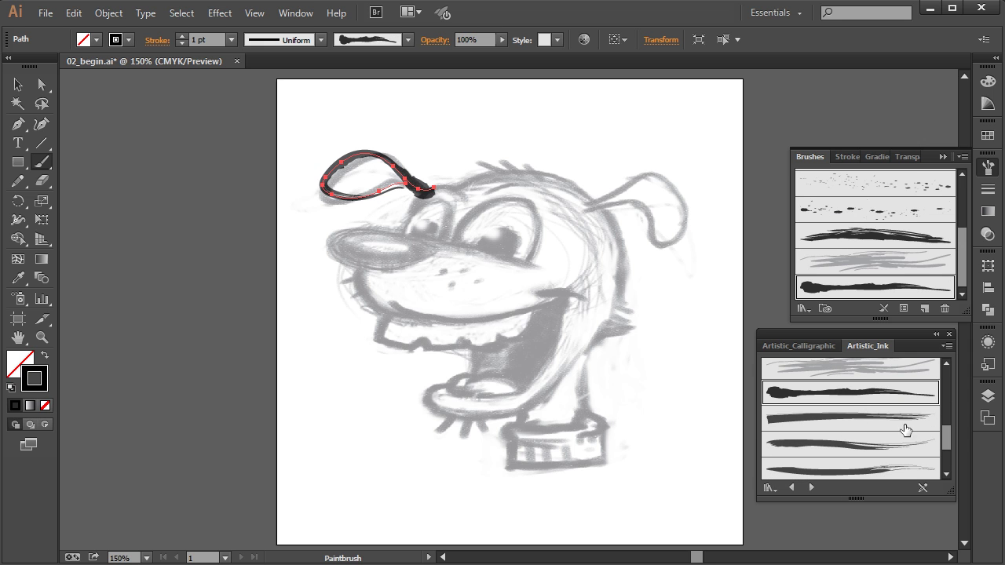
pyautogui.click(835, 424)
pyautogui.click(836, 447)
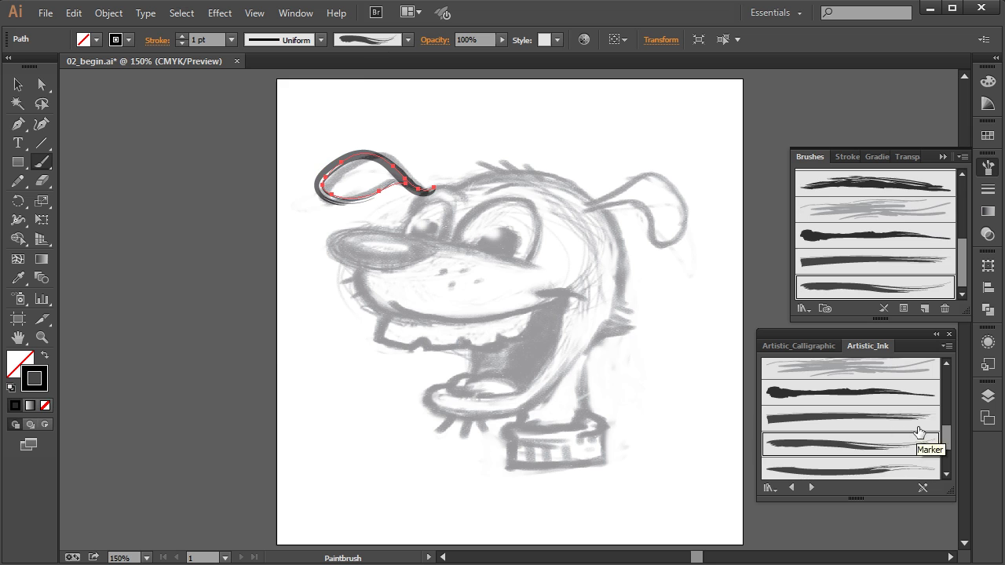
# Step: Go back to the first brushes of the Artistic_Ink library and apply Calligraphy 1 to the ear stroke
pyautogui.moveTo(947, 433)
pyautogui.mouseDown()
pyautogui.moveTo(945, 445)
pyautogui.moveTo(945, 371)
pyautogui.mouseUp()
pyautogui.click(875, 437)
pyautogui.click(880, 410)
pyautogui.click(879, 384)
pyautogui.click(842, 423)
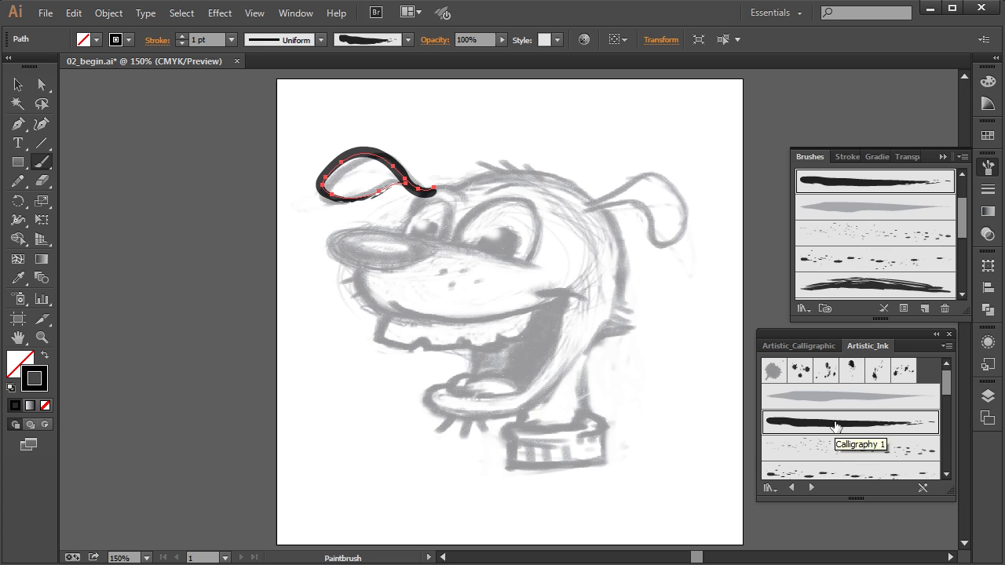
# Step: Set the Calligraphy 1 art brush's fixed width to 78% and apply the change to the existing stroke
pyautogui.scroll(2, 958, 216)
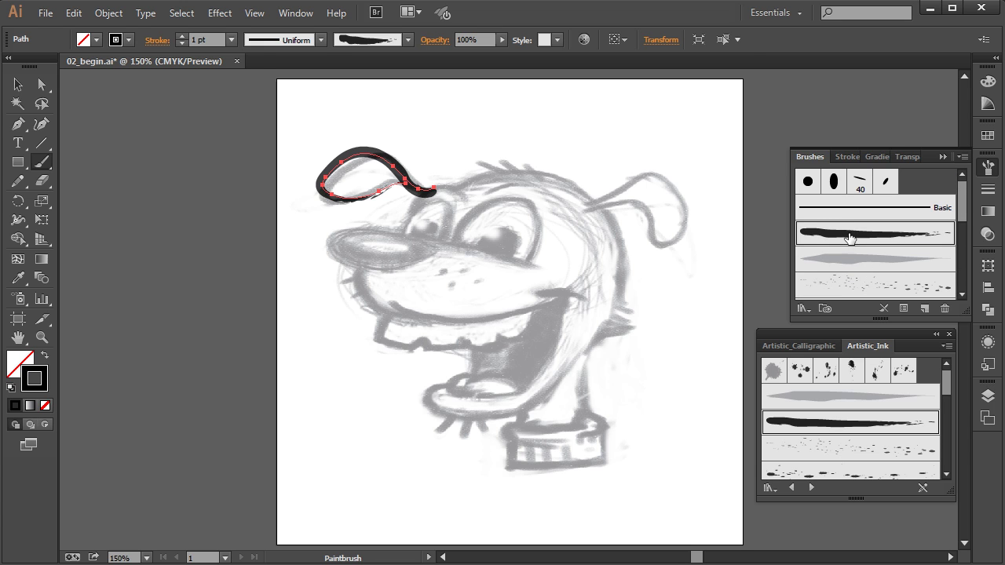
pyautogui.doubleClick(852, 235)
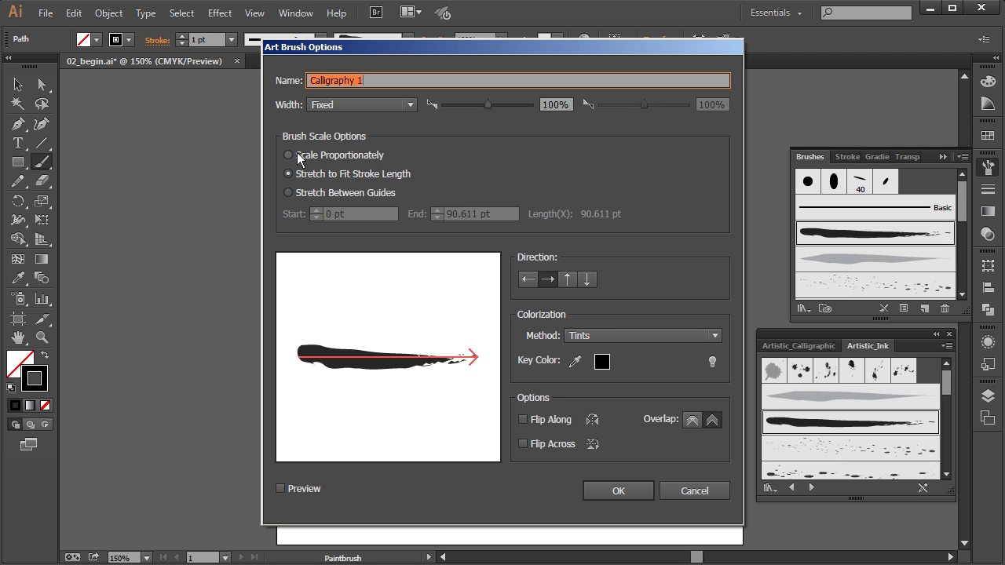
pyautogui.moveTo(443, 45); pyautogui.dragTo(684, 60)
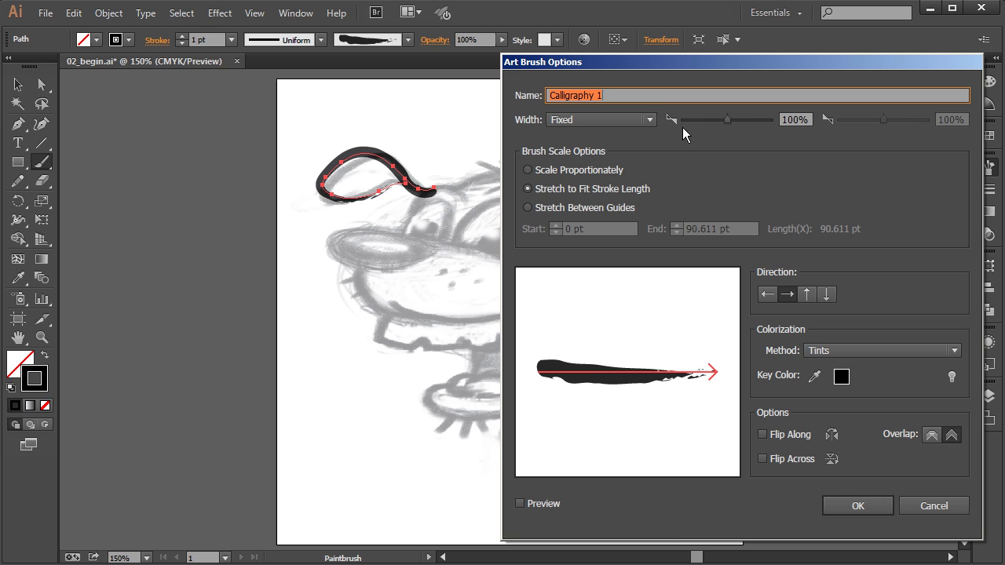
pyautogui.moveTo(721, 119); pyautogui.dragTo(716, 123)
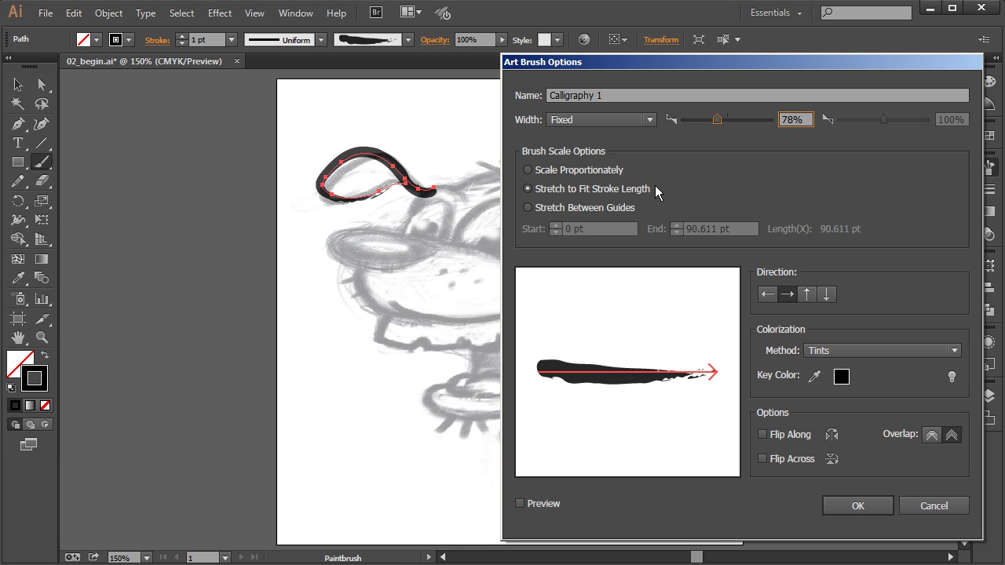
pyautogui.click(862, 506)
pyautogui.click(744, 324)
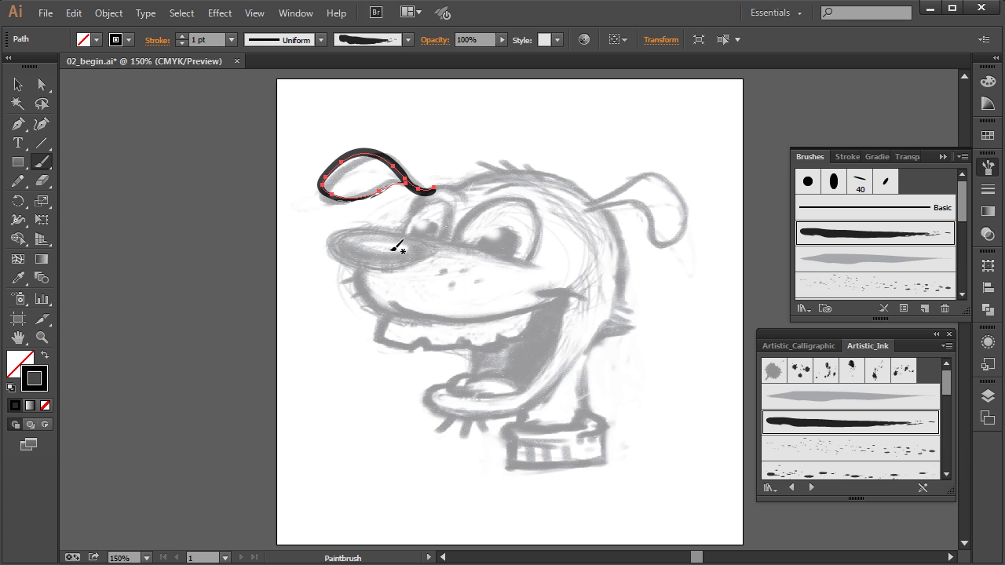
# Step: Turn off Keep Selected in the Paintbrush tool options, leaving Edit Selected Paths on
pyautogui.doubleClick(43, 162)
pyautogui.click(114, 309)
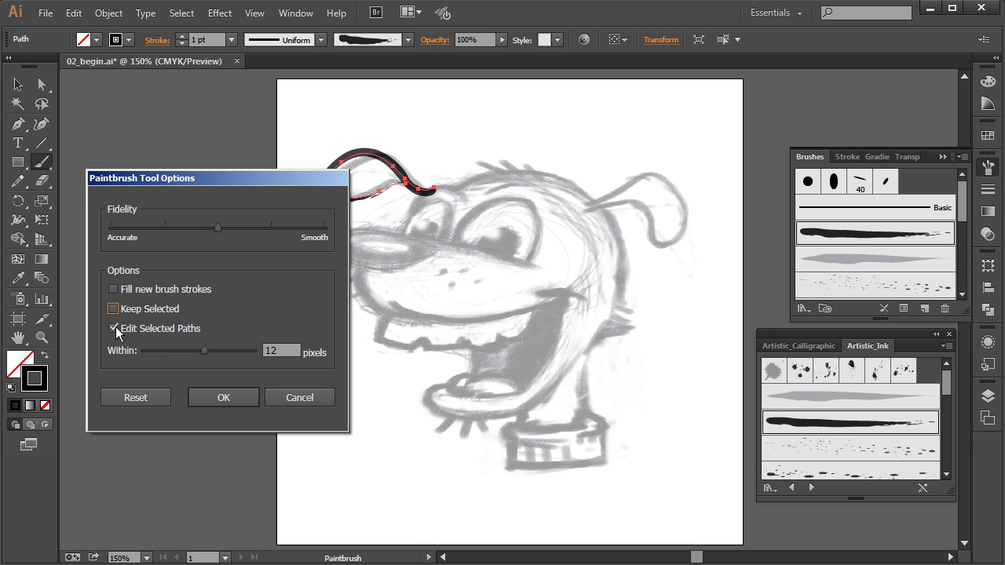
pyautogui.click(224, 399)
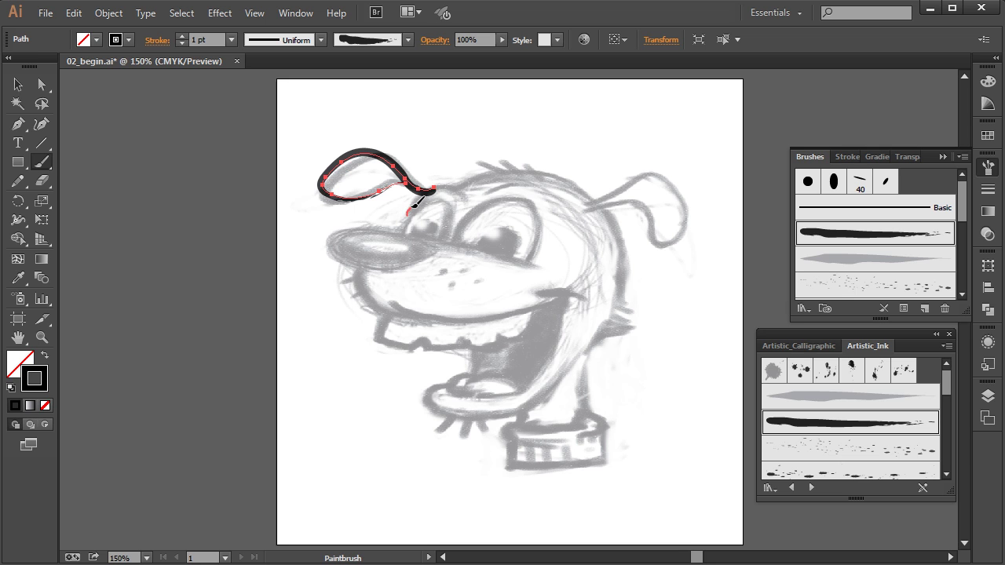
# Step: Ink the two brow curves, the nose outline, the front of the muzzle and the upper mouth line with the Calligraphy 1 brush
pyautogui.moveTo(458, 189); pyautogui.dragTo(463, 193)
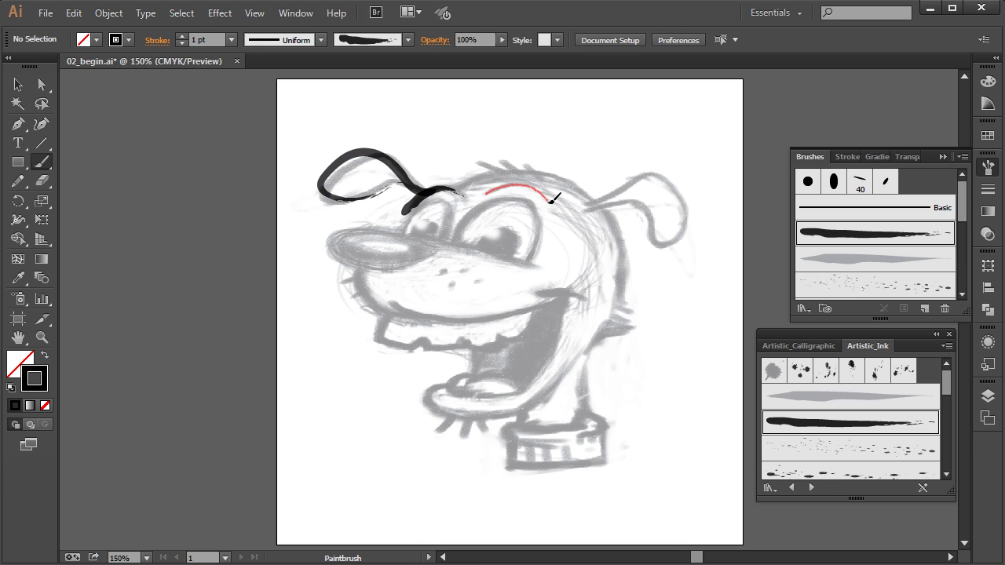
pyautogui.moveTo(550, 202); pyautogui.dragTo(551, 203)
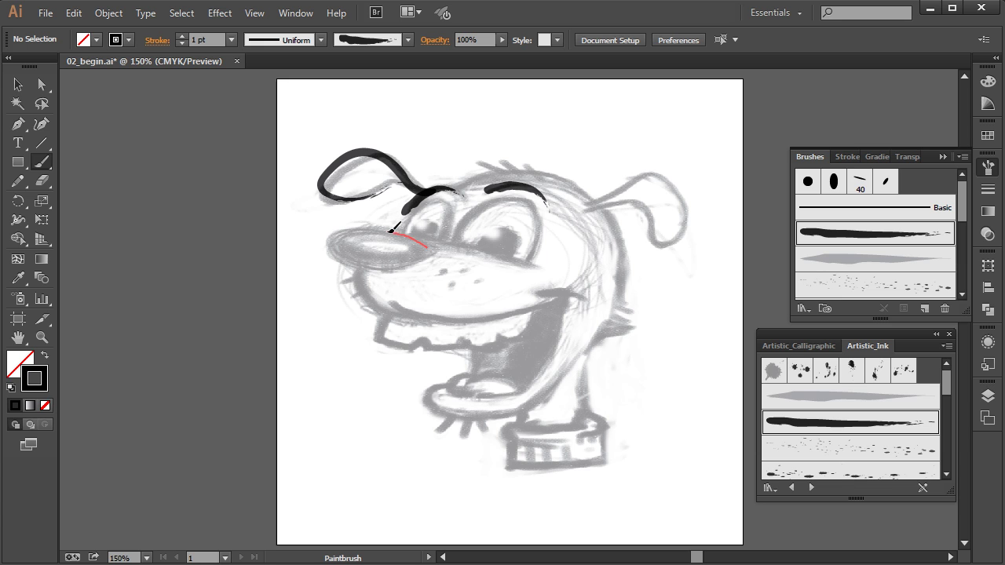
pyautogui.moveTo(361, 267)
pyautogui.mouseDown()
pyautogui.moveTo(399, 271)
pyautogui.moveTo(431, 252)
pyautogui.mouseUp()
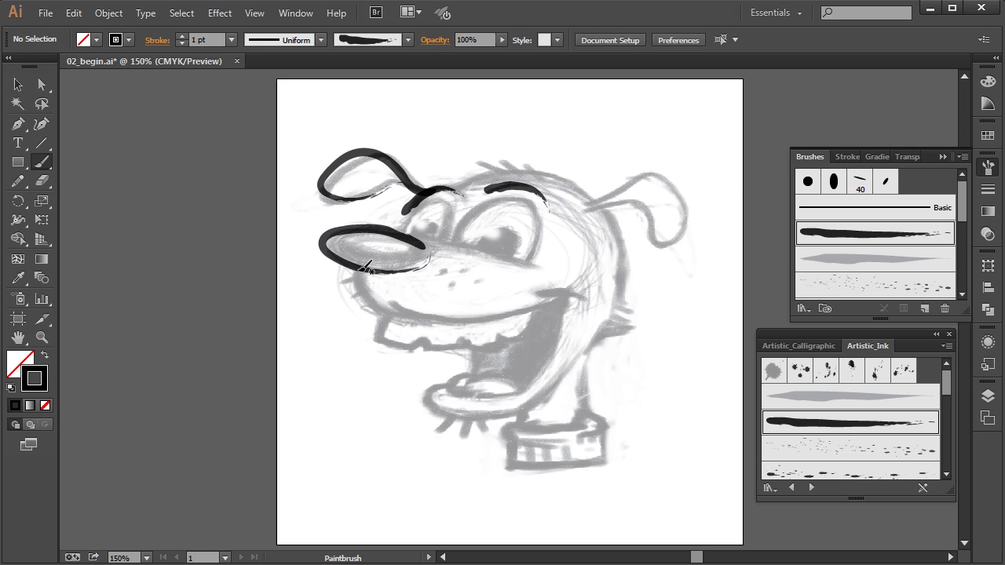
pyautogui.moveTo(405, 317); pyautogui.dragTo(405, 317)
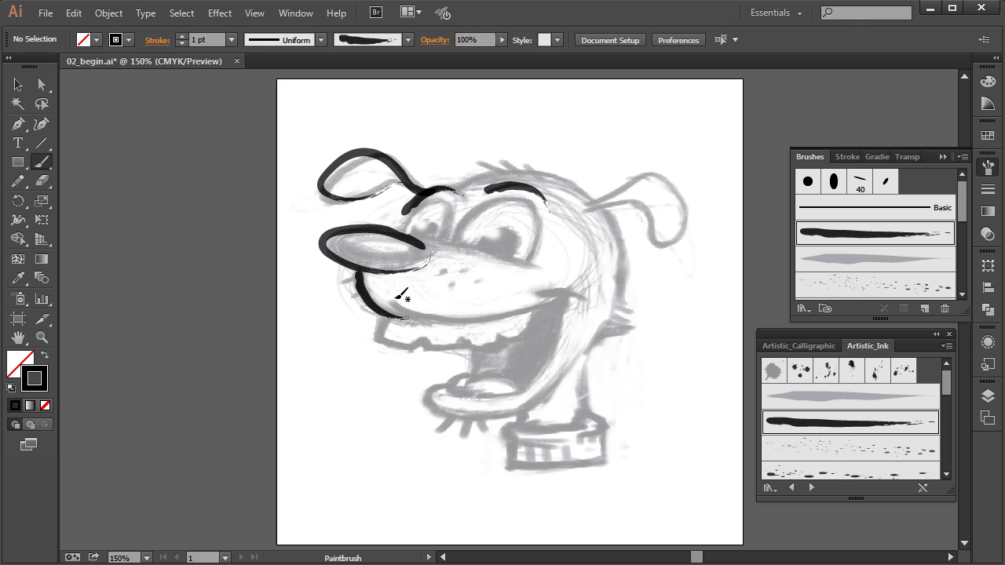
pyautogui.moveTo(471, 321); pyautogui.dragTo(571, 297)
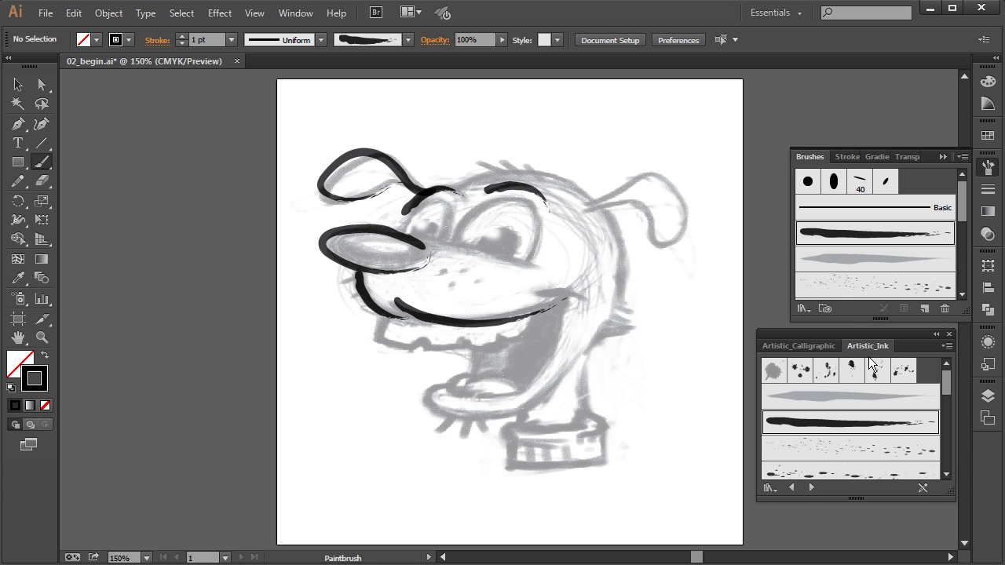
# Step: Open the Bristle Brush Library and make its list taller to show more brushes
pyautogui.click(809, 309)
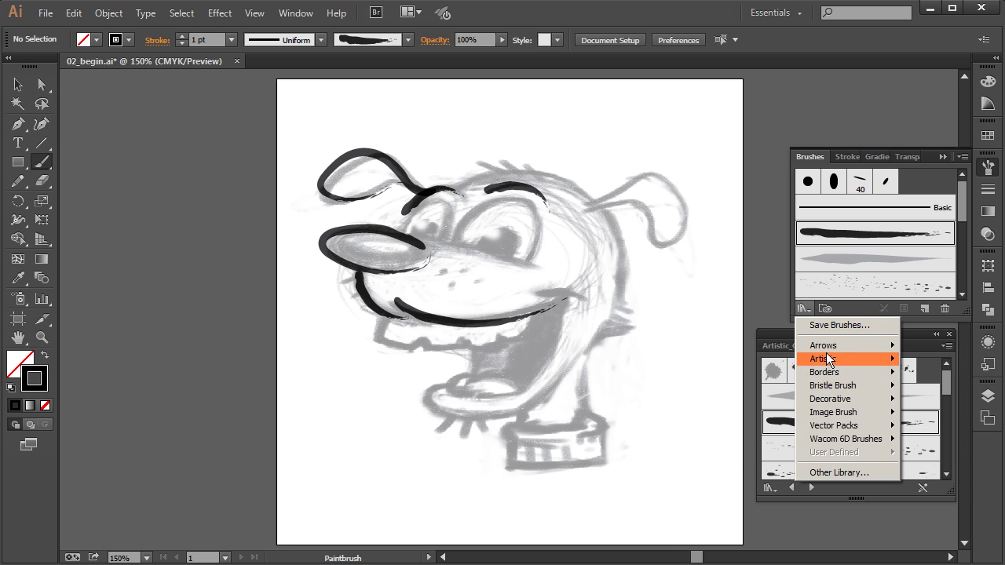
pyautogui.moveTo(849, 392)
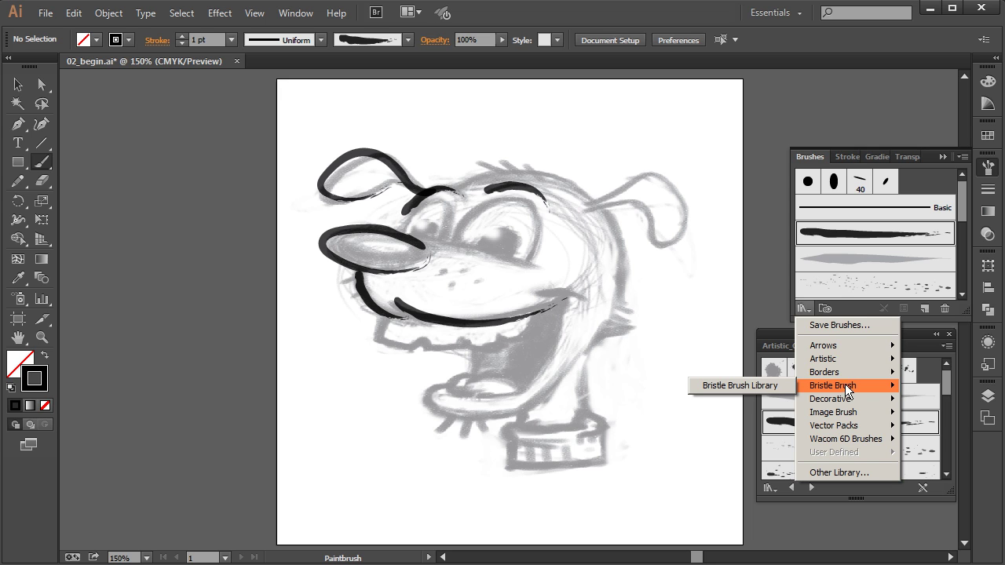
pyautogui.click(745, 385)
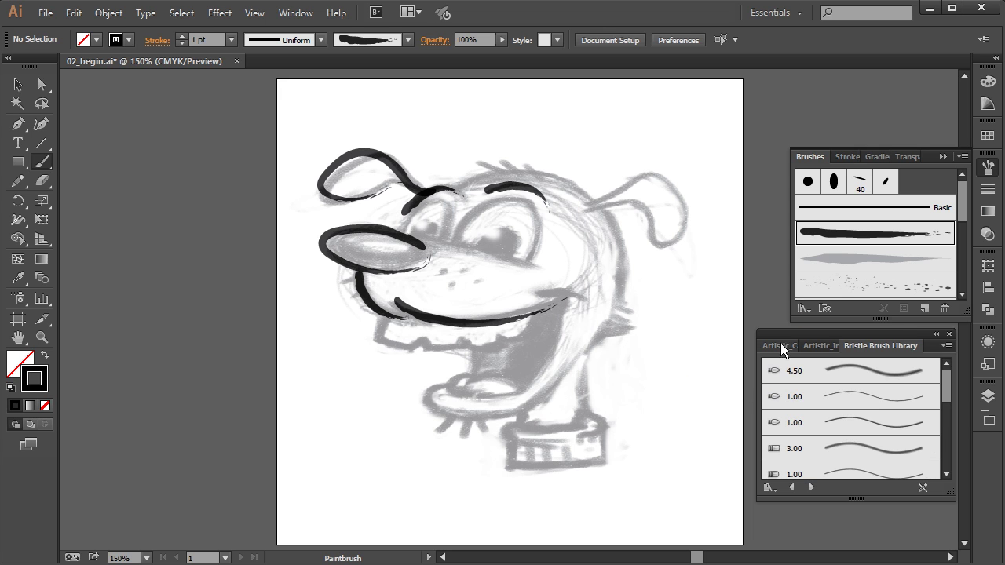
pyautogui.moveTo(854, 500); pyautogui.dragTo(856, 537)
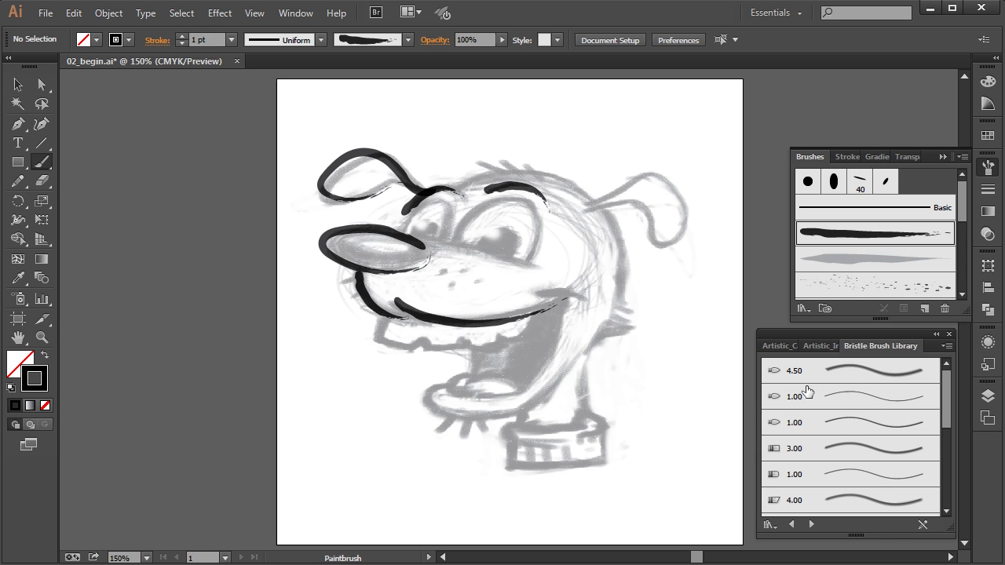
# Step: Hide the pencil sketch layer so that only the ink lines show
pyautogui.click(988, 396)
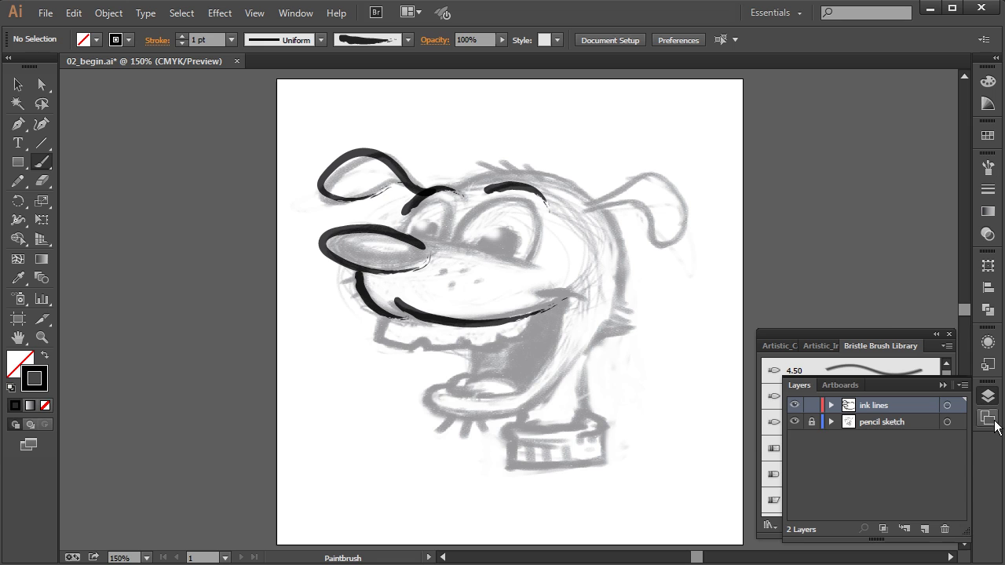
pyautogui.click(795, 422)
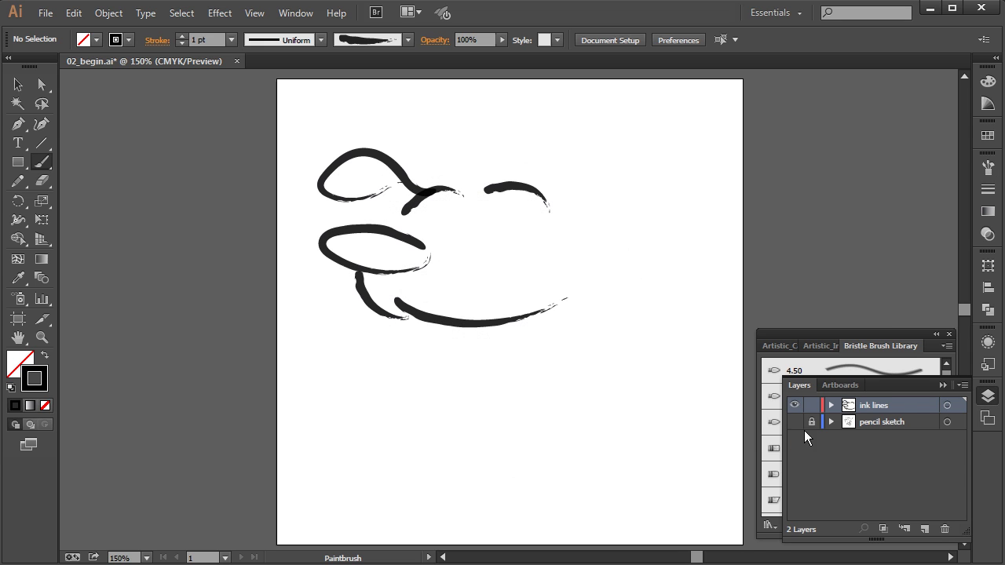
pyautogui.click(950, 387)
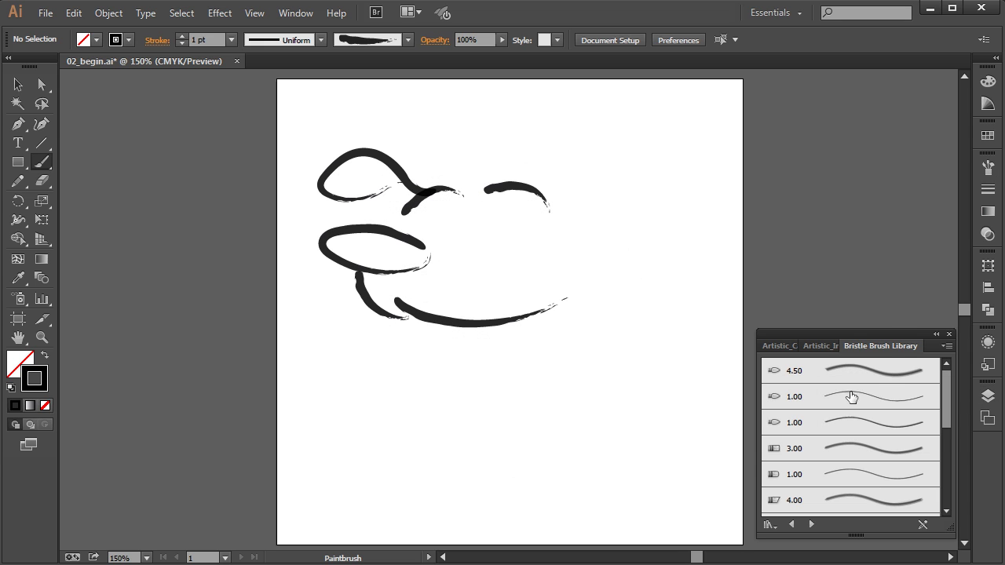
# Step: Choose the 6.00 fan-shaped brush from the Bristle Brush Library for painting
pyautogui.moveTo(940, 425); pyautogui.dragTo(944, 452)
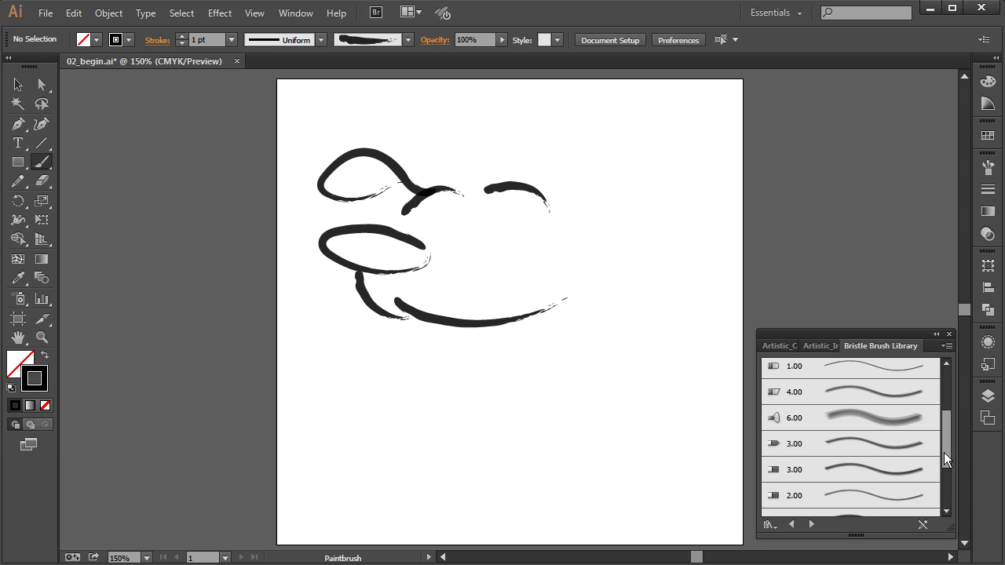
pyautogui.click(847, 430)
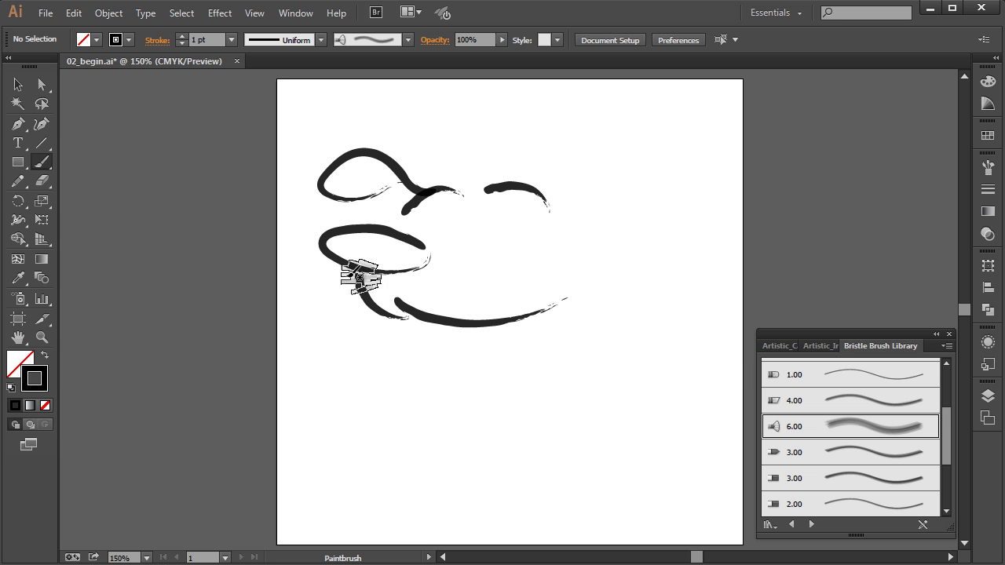
# Step: Try overlapping translucent strokes above the mouth line with the 6.00 bristle brush, and undo them
pyautogui.moveTo(399, 277)
pyautogui.mouseDown()
pyautogui.moveTo(471, 304)
pyautogui.moveTo(578, 276)
pyautogui.mouseUp()
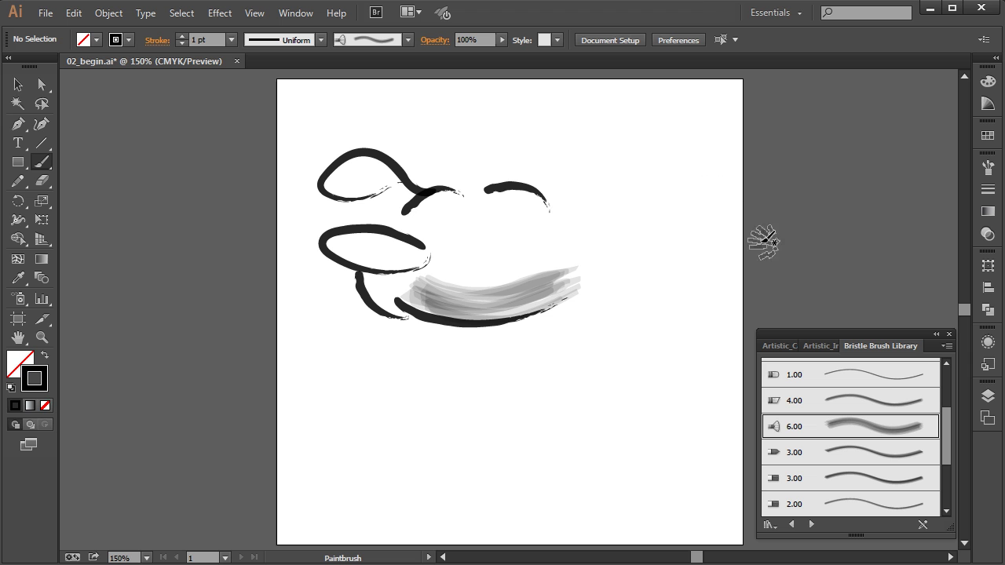
pyautogui.moveTo(422, 236); pyautogui.dragTo(413, 227)
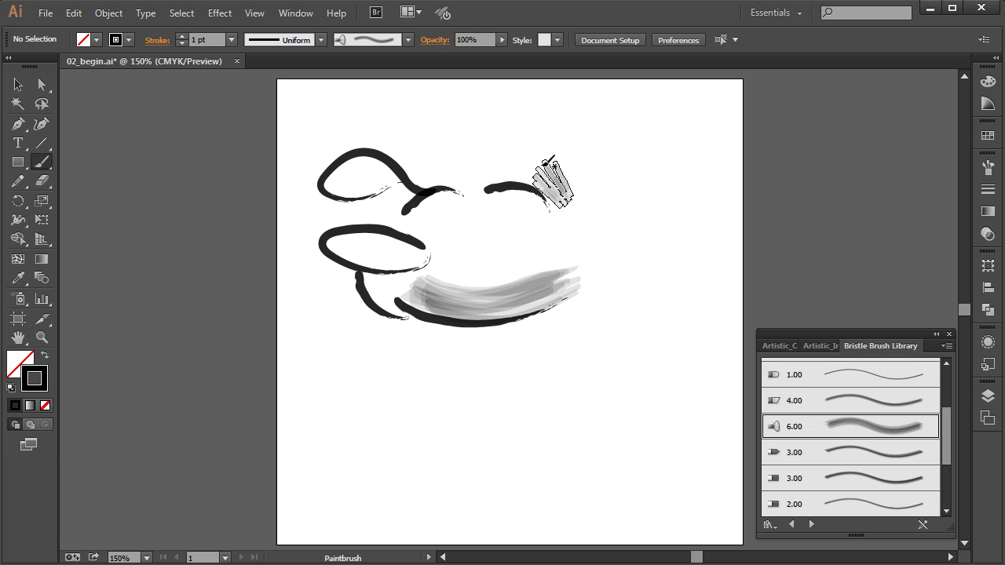
pyautogui.press('ctrl')
pyautogui.hotkey('ctrl', 'z')
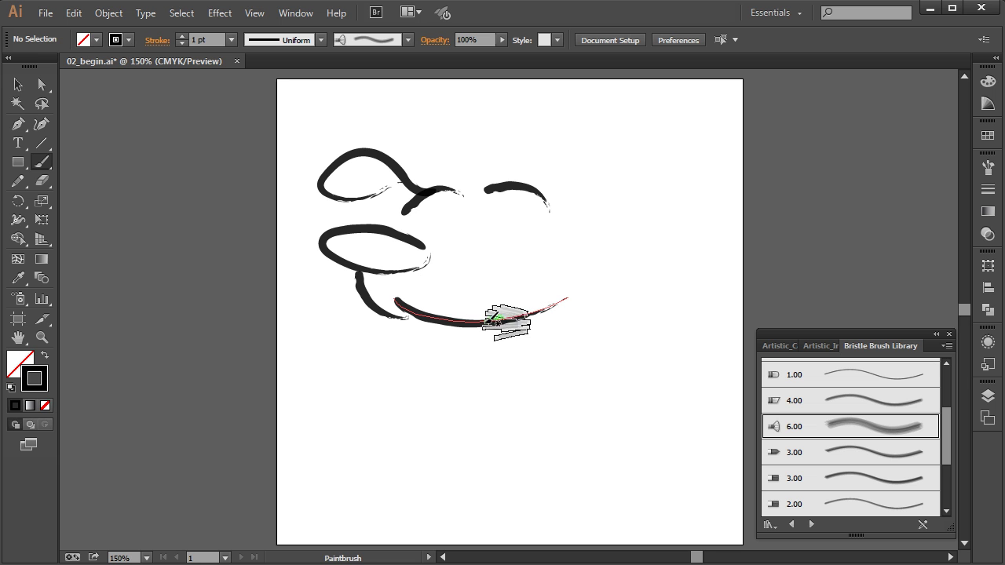
# Step: Set the Mop bristle brush to a size of 4.38 mm, 43% paint opacity and 36% stiffness
pyautogui.hotkey('ctrl', '-')
pyautogui.hotkey('ctrl', '+')
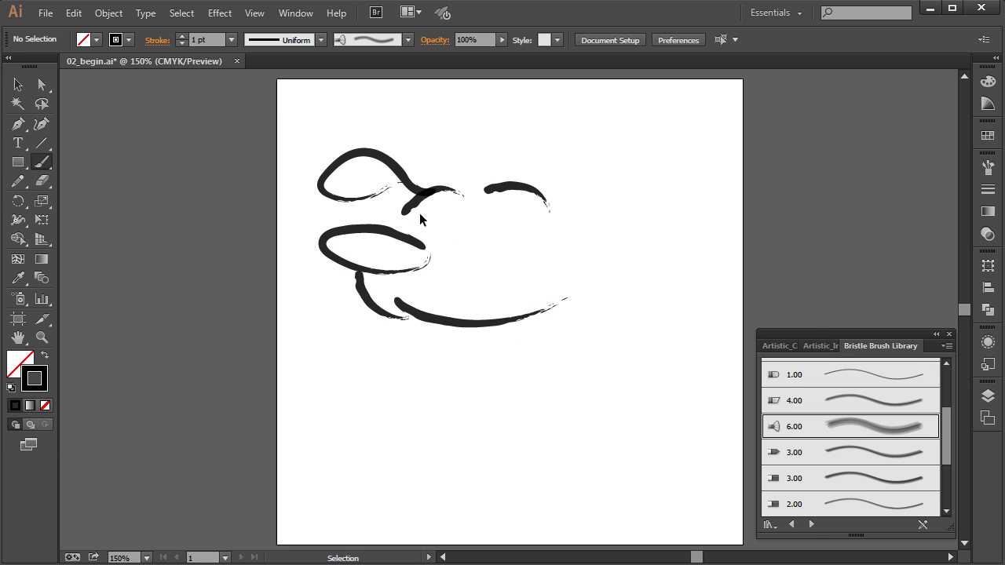
pyautogui.moveTo(370, 339); pyautogui.dragTo(422, 370)
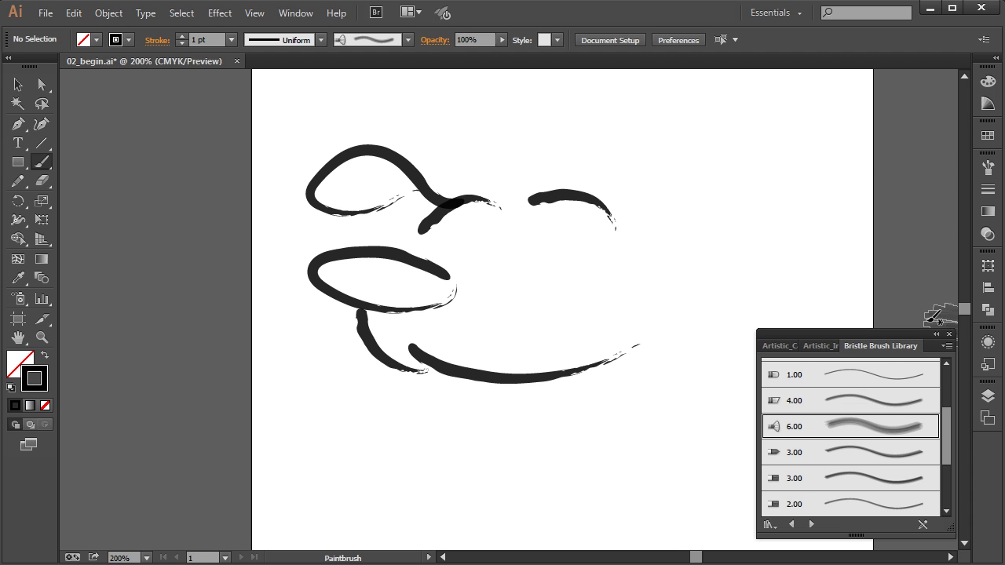
pyautogui.click(988, 167)
pyautogui.doubleClick(839, 291)
pyautogui.moveTo(464, 87); pyautogui.dragTo(709, 88)
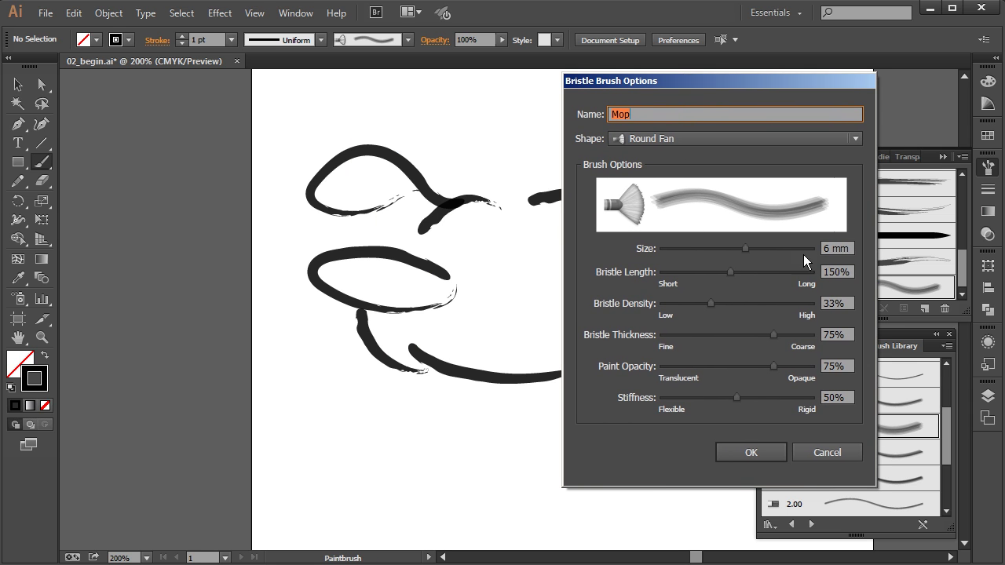
pyautogui.moveTo(745, 248); pyautogui.dragTo(719, 249)
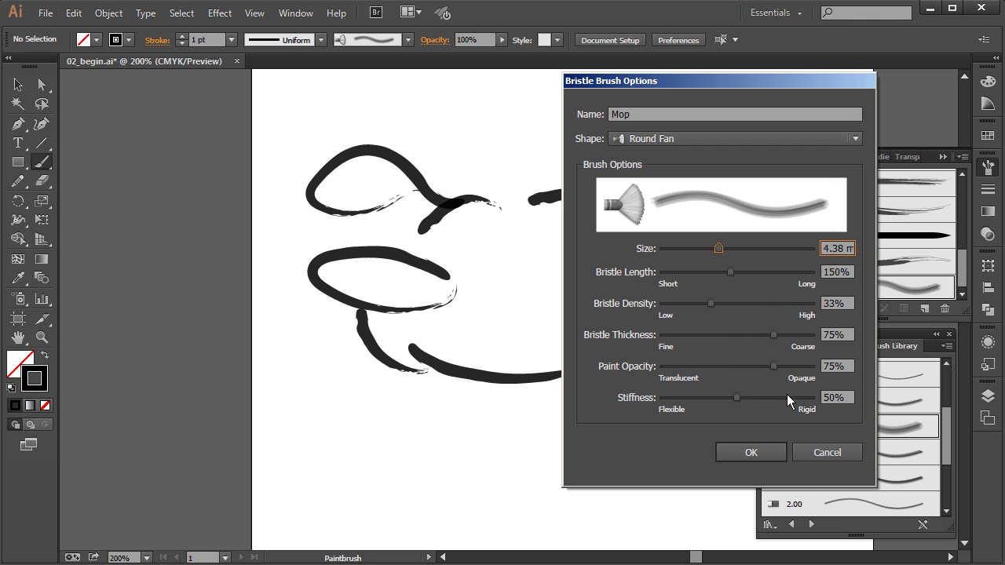
pyautogui.moveTo(774, 366)
pyautogui.mouseDown()
pyautogui.moveTo(728, 370)
pyautogui.moveTo(742, 396)
pyautogui.moveTo(716, 397)
pyautogui.mouseUp()
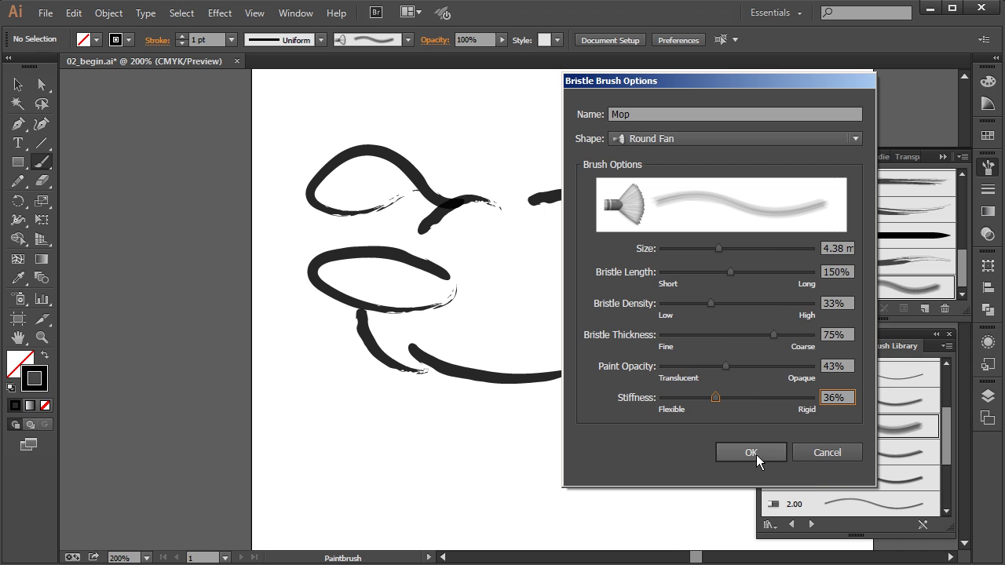
pyautogui.click(756, 455)
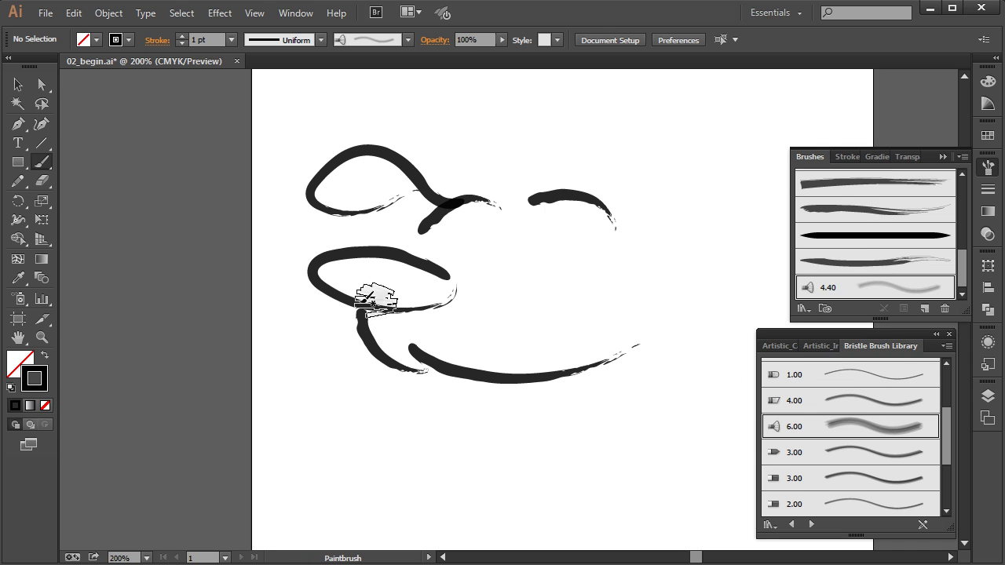
# Step: Paint translucent shading beside the short curved line, along the upper side of the long mouth line, and inside the two large loops
pyautogui.moveTo(369, 312); pyautogui.dragTo(419, 360)
pyautogui.moveTo(417, 321)
pyautogui.mouseDown()
pyautogui.moveTo(466, 353)
pyautogui.moveTo(547, 360)
pyautogui.moveTo(648, 330)
pyautogui.mouseUp()
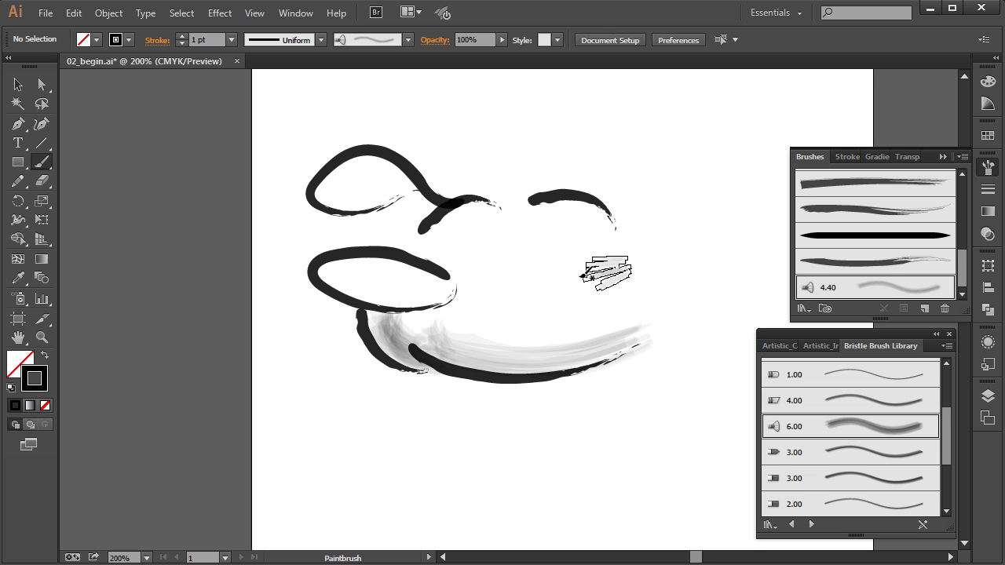
pyautogui.moveTo(376, 205)
pyautogui.mouseDown()
pyautogui.moveTo(352, 169)
pyautogui.moveTo(375, 188)
pyautogui.moveTo(325, 187)
pyautogui.moveTo(370, 176)
pyautogui.moveTo(389, 192)
pyautogui.mouseUp()
pyautogui.moveTo(326, 263)
pyautogui.mouseDown()
pyautogui.moveTo(361, 259)
pyautogui.moveTo(408, 302)
pyautogui.moveTo(493, 289)
pyautogui.mouseUp()
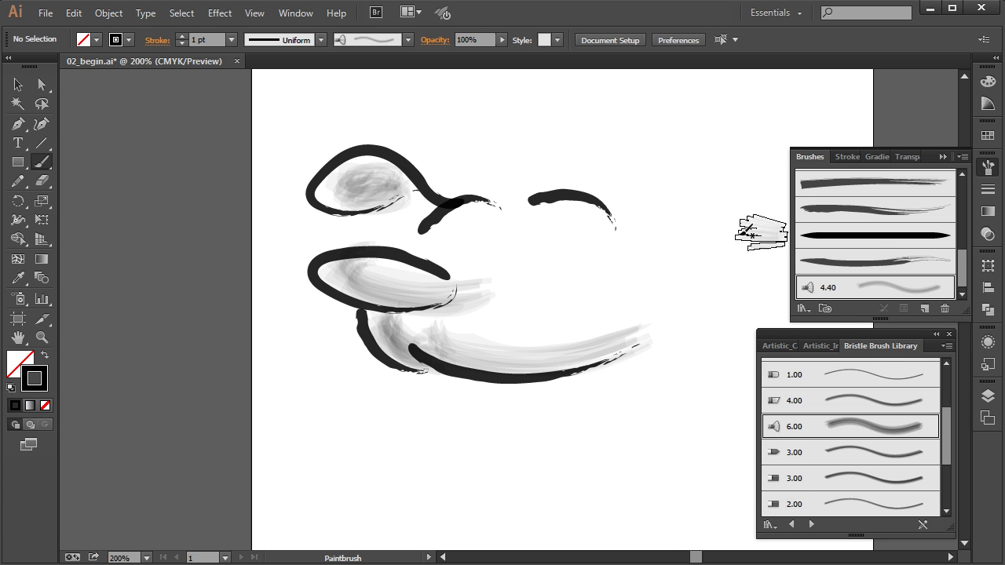
# Step: Change the Mop brush to a size of 2.45 mm and 76% bristle density with preview on, and apply the changes to the existing strokes
pyautogui.doubleClick(870, 287)
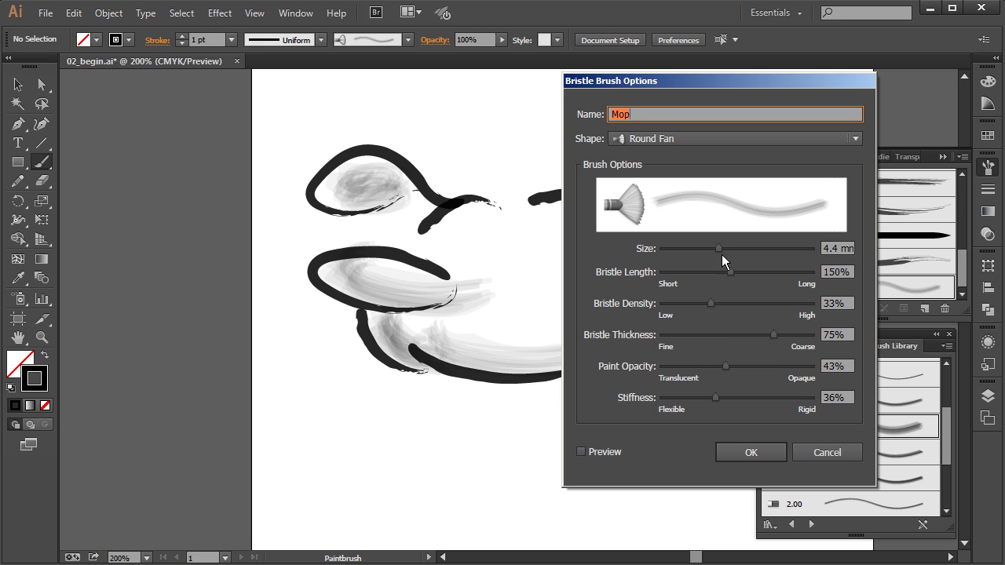
pyautogui.moveTo(719, 247)
pyautogui.mouseDown()
pyautogui.moveTo(746, 253)
pyautogui.moveTo(674, 255)
pyautogui.mouseUp()
pyautogui.click(582, 451)
pyautogui.click(688, 248)
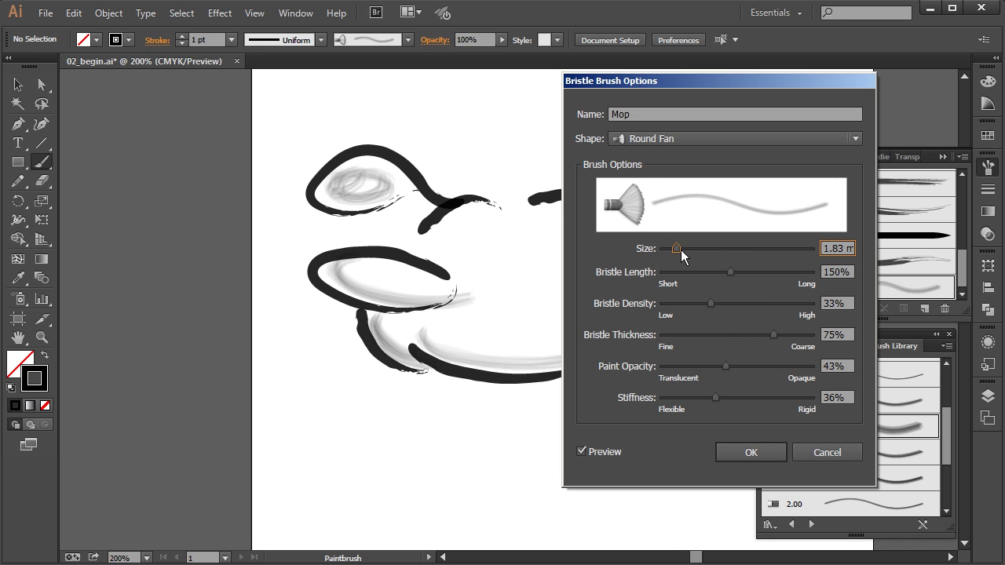
pyautogui.moveTo(711, 303); pyautogui.dragTo(775, 303)
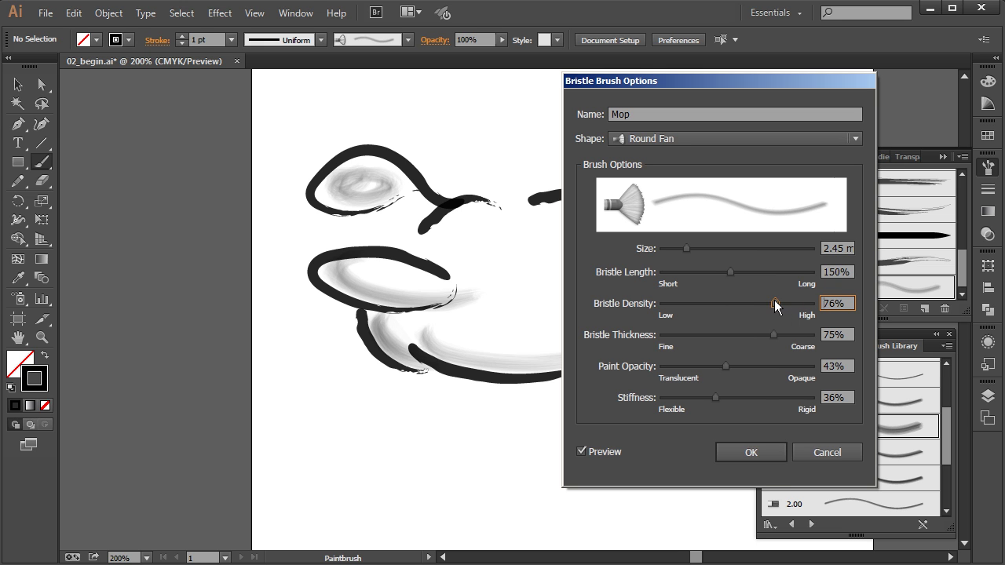
pyautogui.click(762, 454)
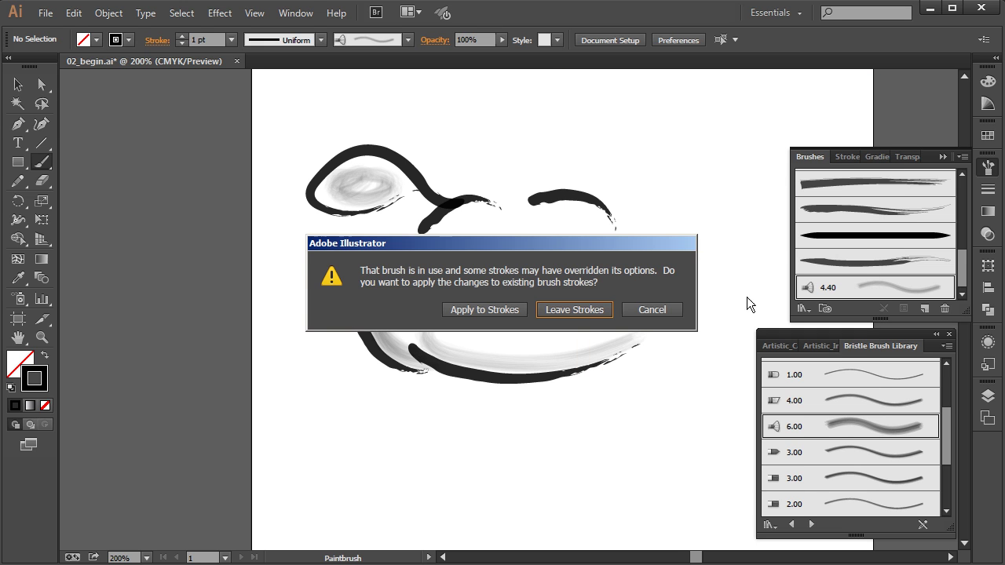
pyautogui.click(476, 307)
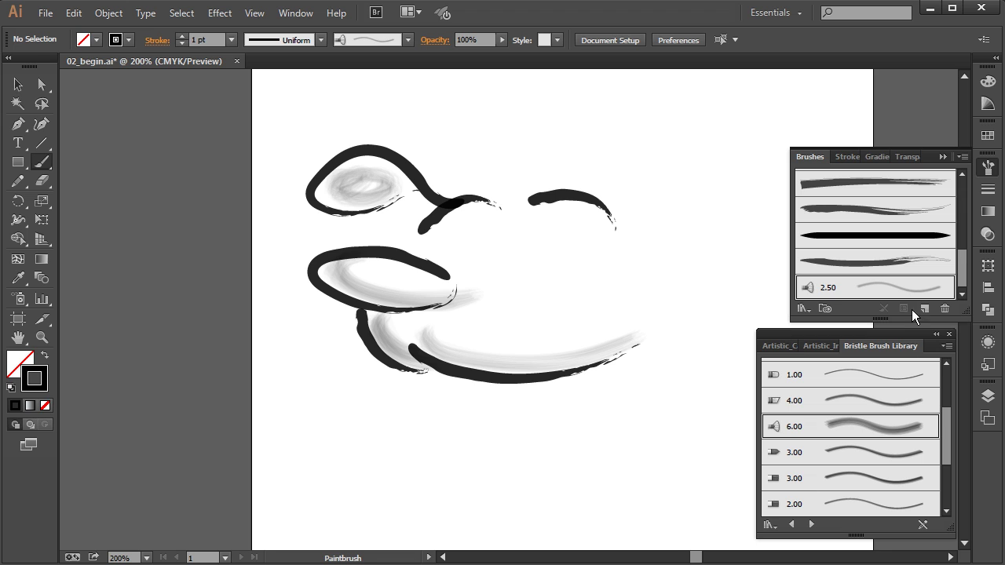